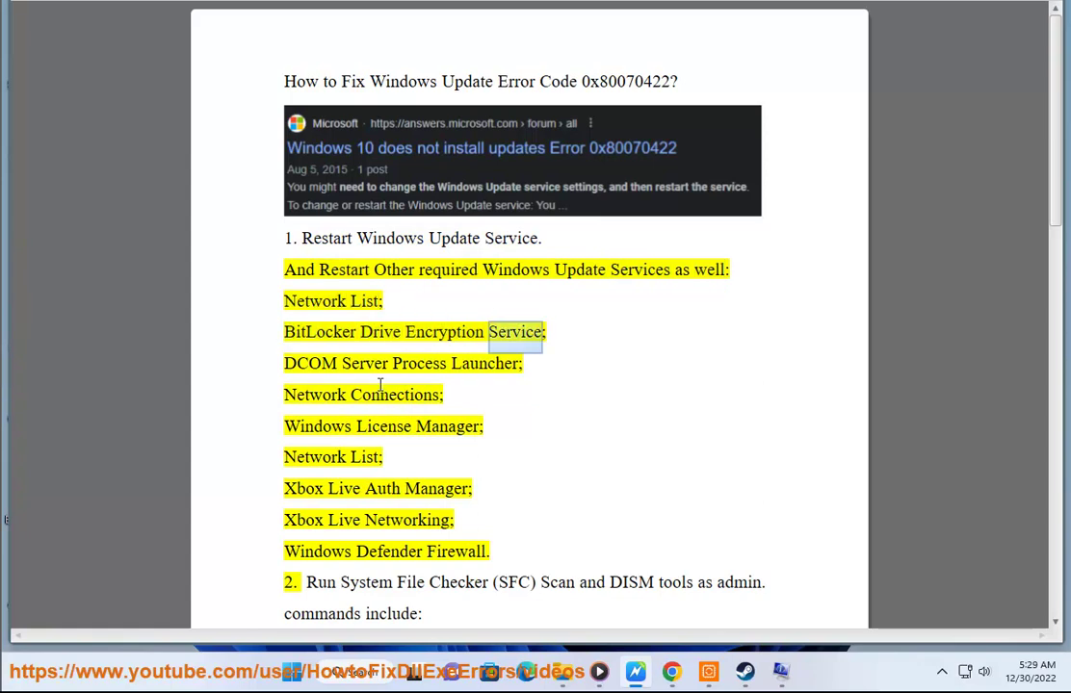
Step: Search for SER in Windows Search and open the Services app
left_click(379, 655)
type("ser")
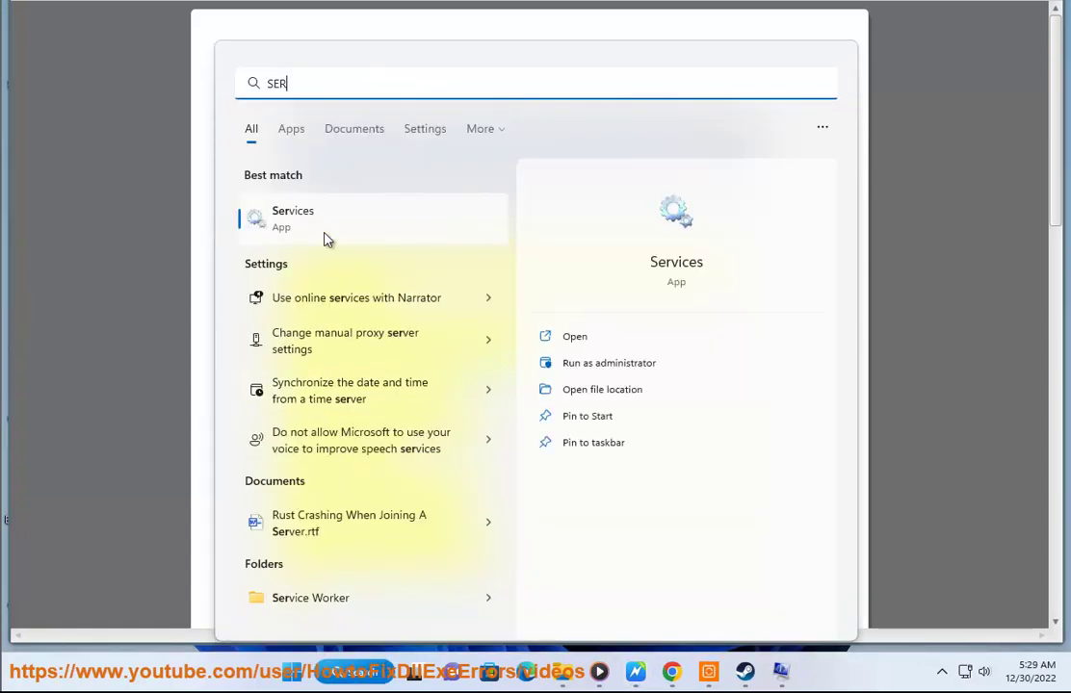
left_click(344, 224)
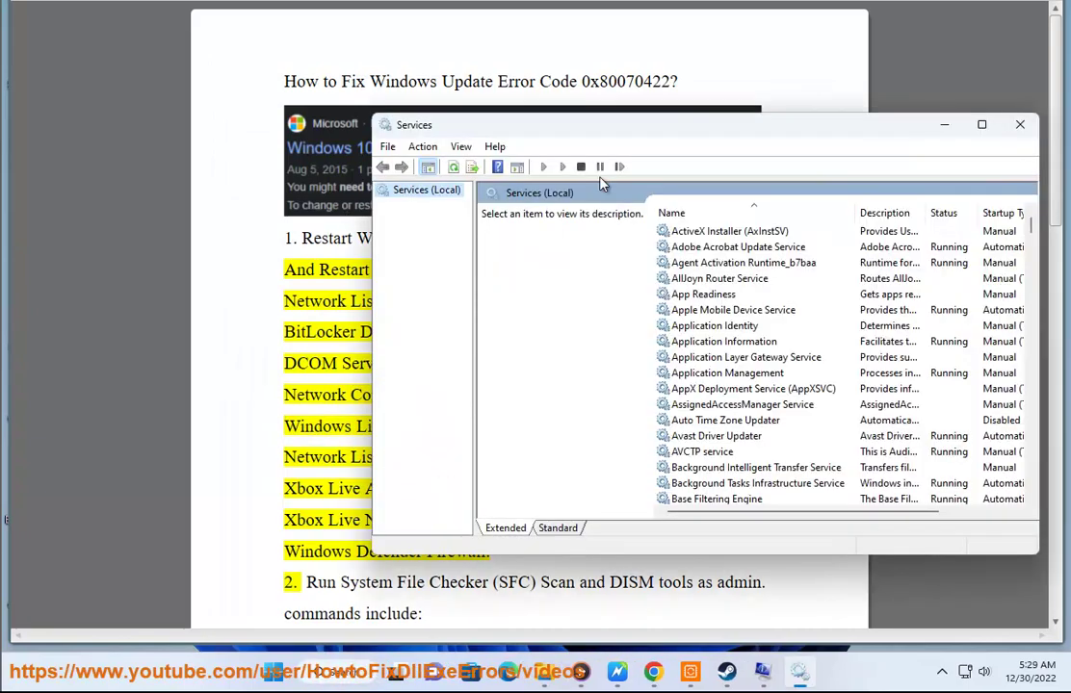
Step: Check item 1 of the guide and start the Windows Update service in the Services app
left_click(346, 250)
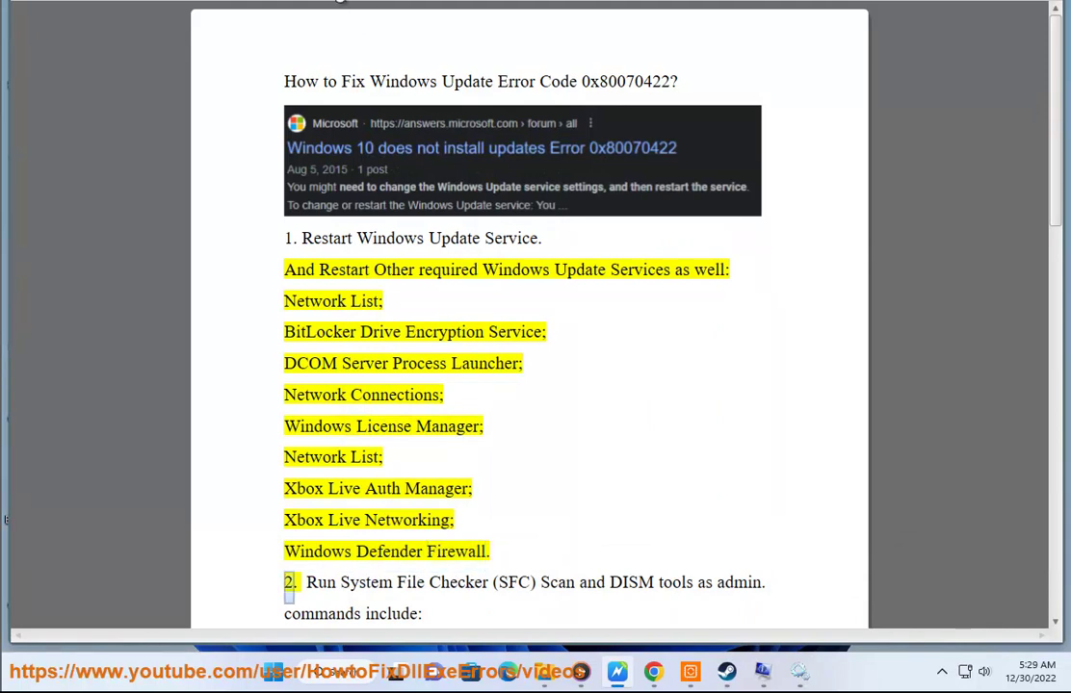
left_click_drag(484, 240, 405, 238)
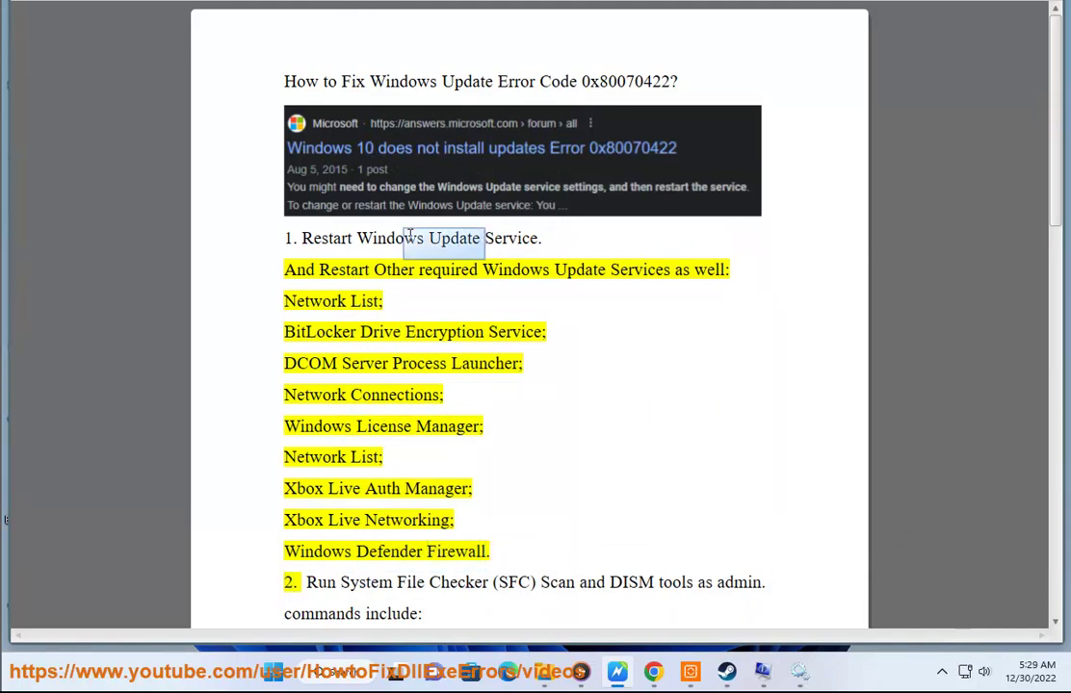
left_click(799, 671)
left_click(756, 475)
key("w")
scroll(757, 460, "down", 10)
left_click(745, 374)
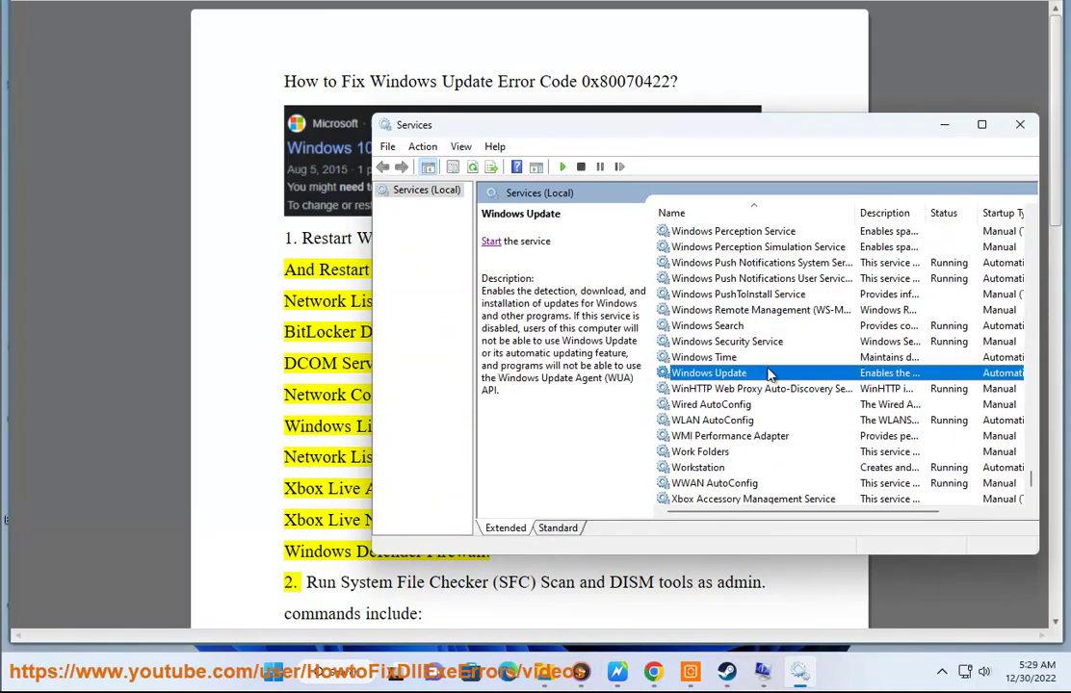
right_click(929, 383)
left_click(949, 387)
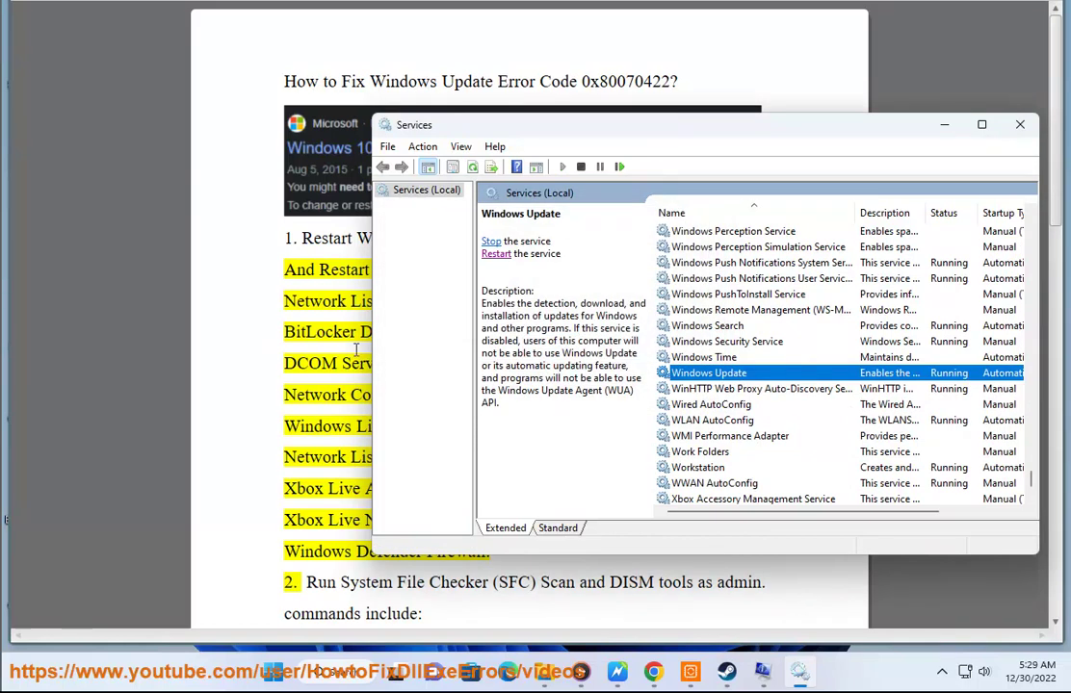
Step: Highlight Network List in the guide and locate Network List Service in the Services app
left_click(362, 304)
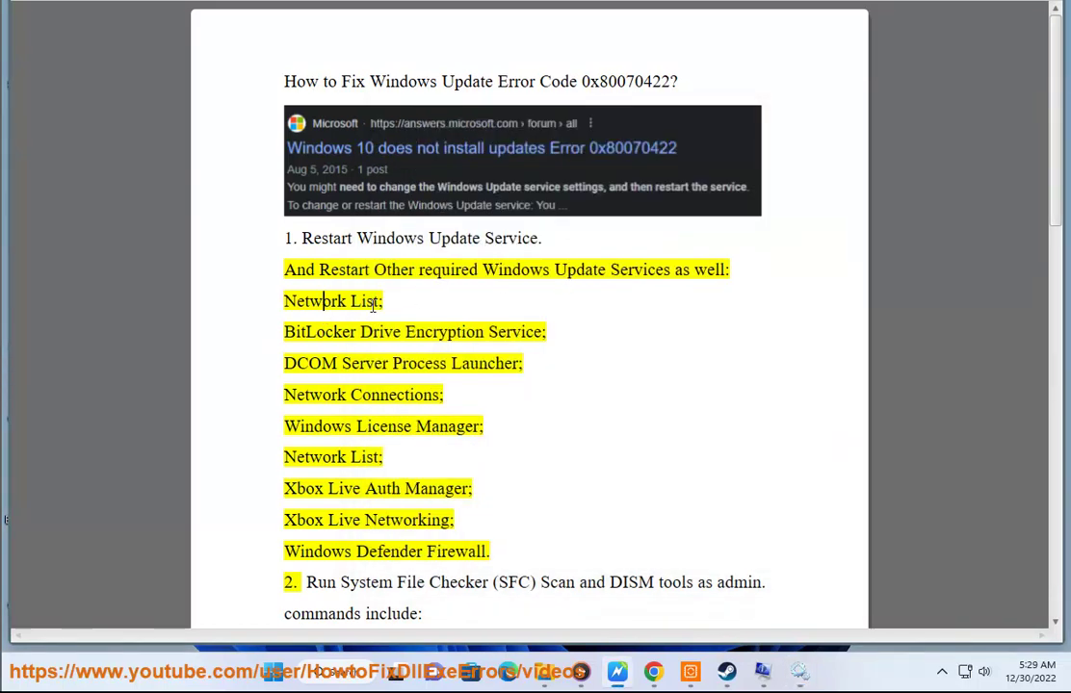
left_click_drag(375, 304, 285, 303)
left_click(798, 671)
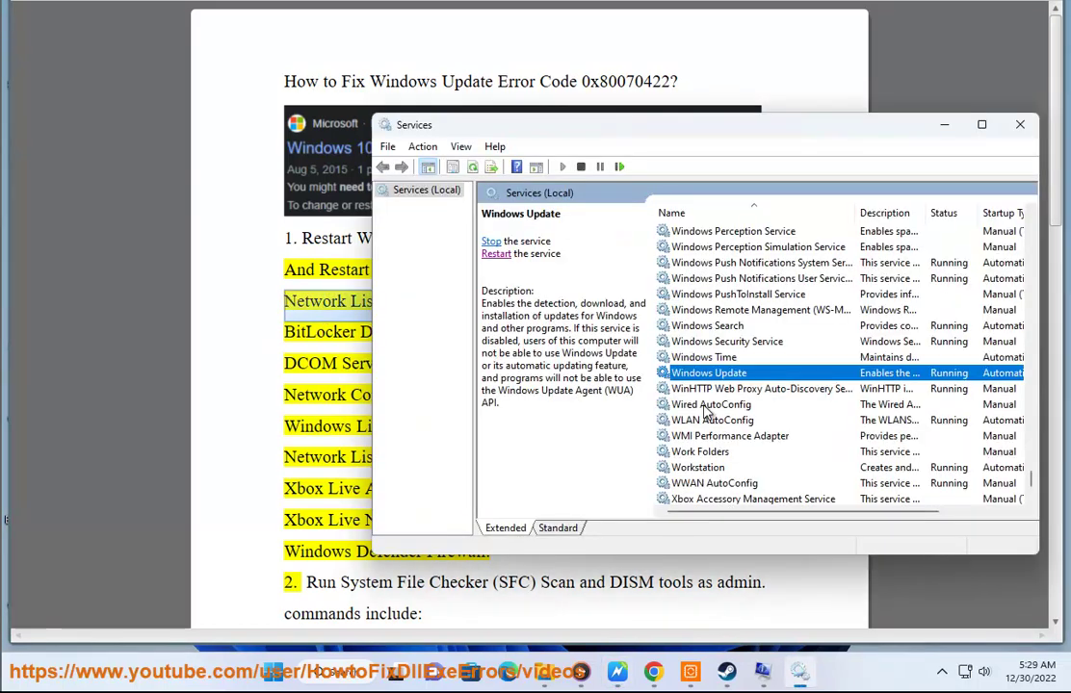
key("n")
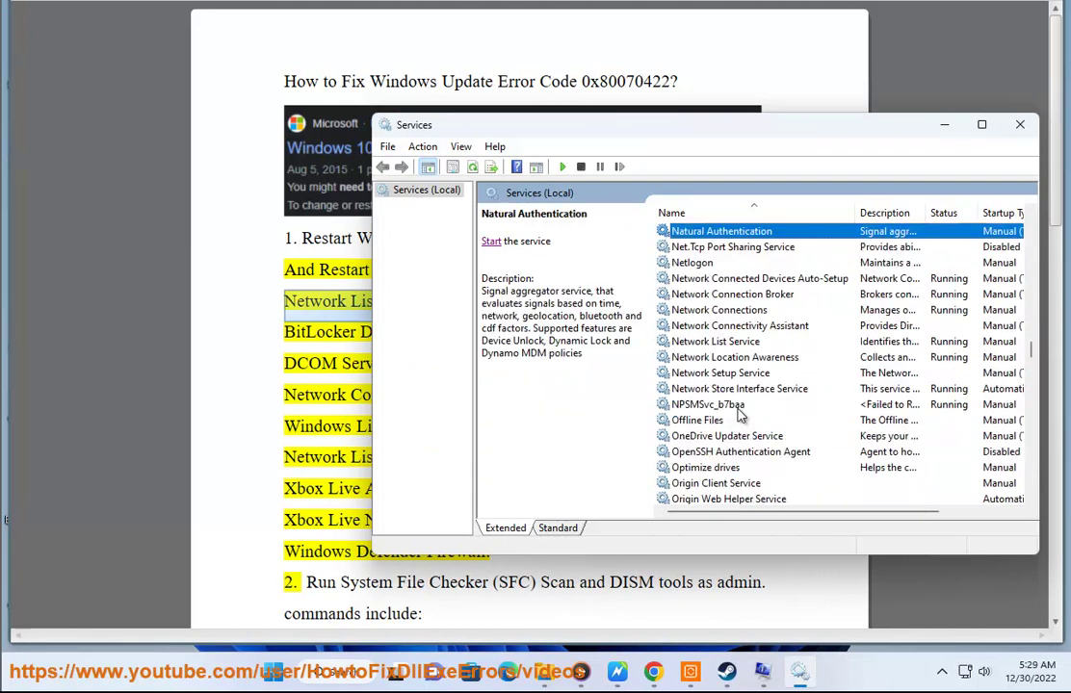
left_click(744, 344)
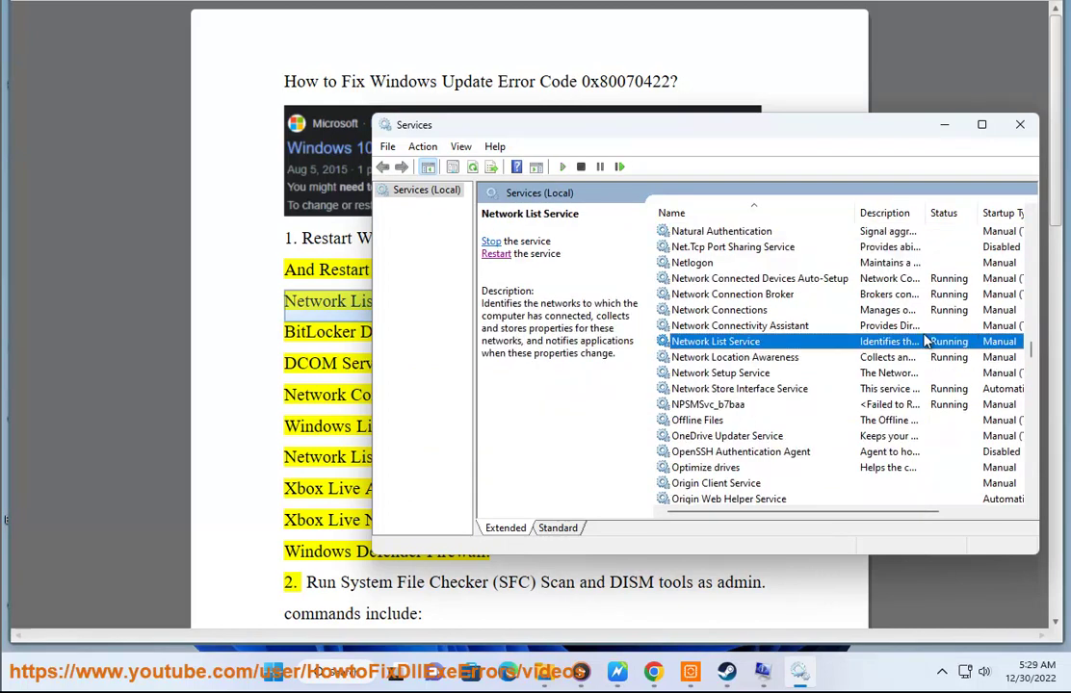
left_click(351, 332)
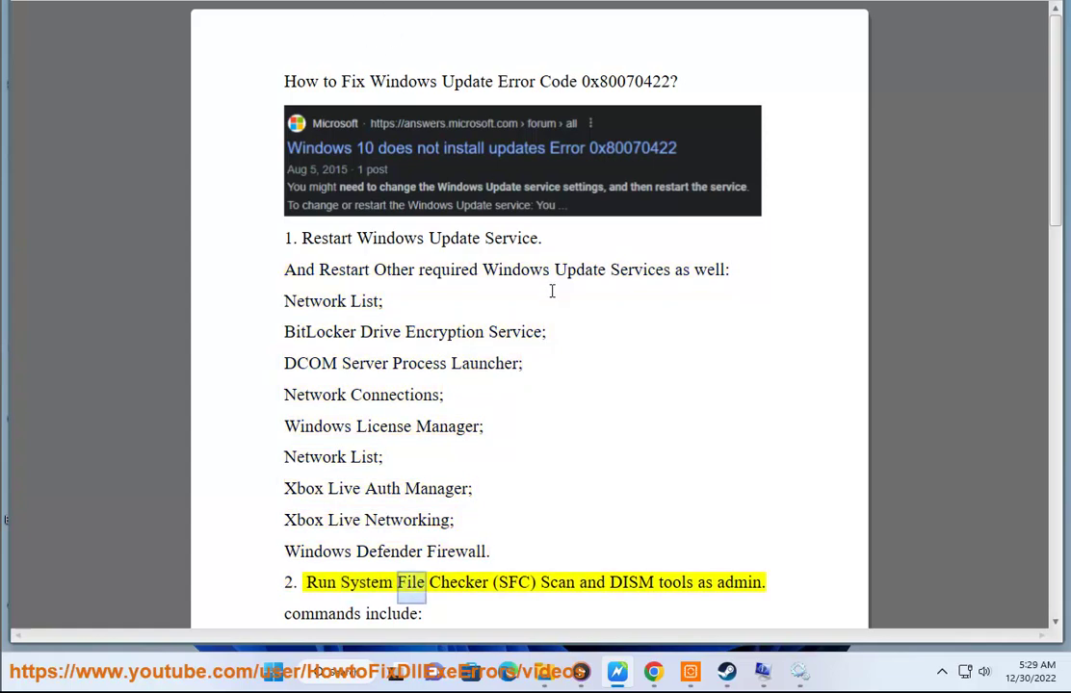
Step: Open Command Prompt as administrator and enter the command SFC /SCANNOW at the prompt
left_click(371, 665)
right_click(693, 429)
left_click(671, 441)
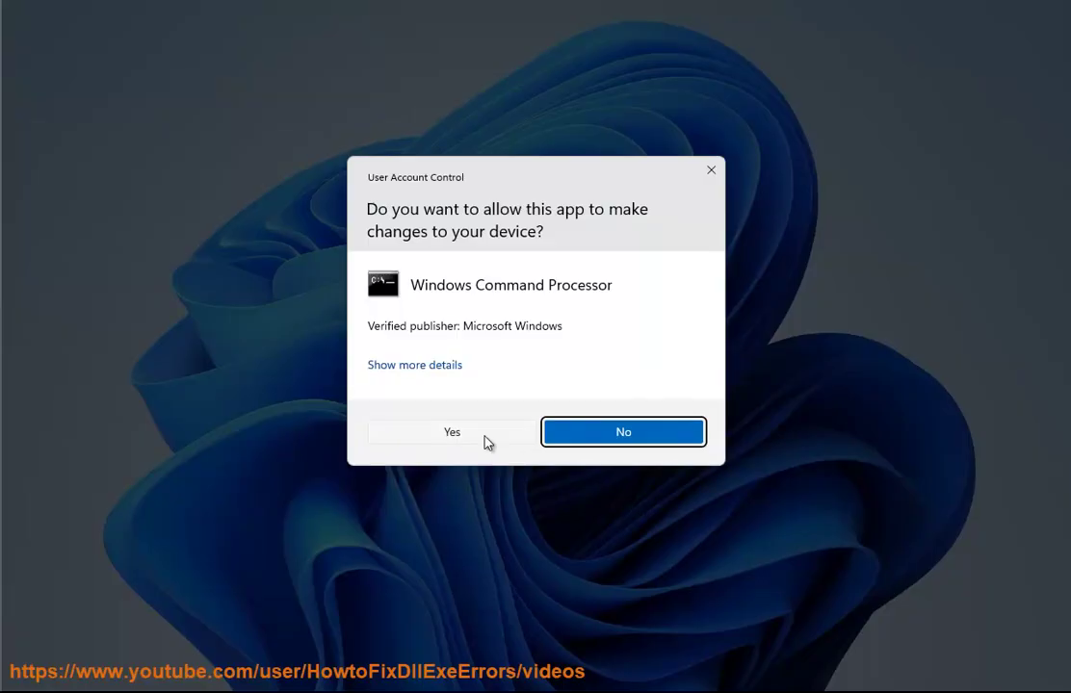
left_click(485, 441)
type("SFC ")
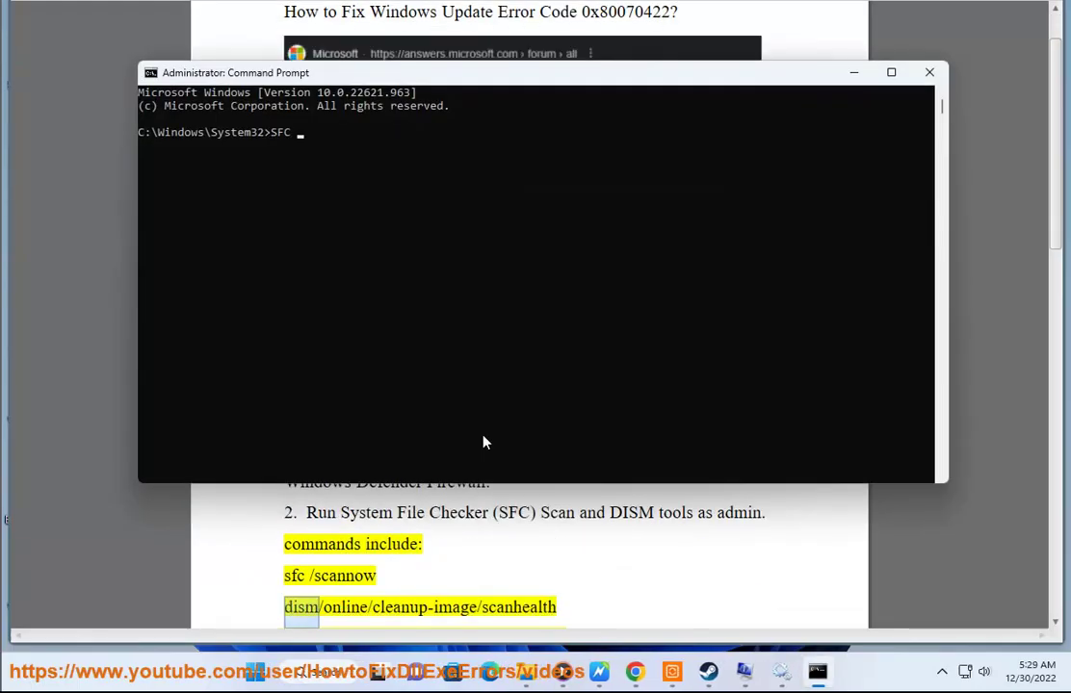
type("/SCANNOW")
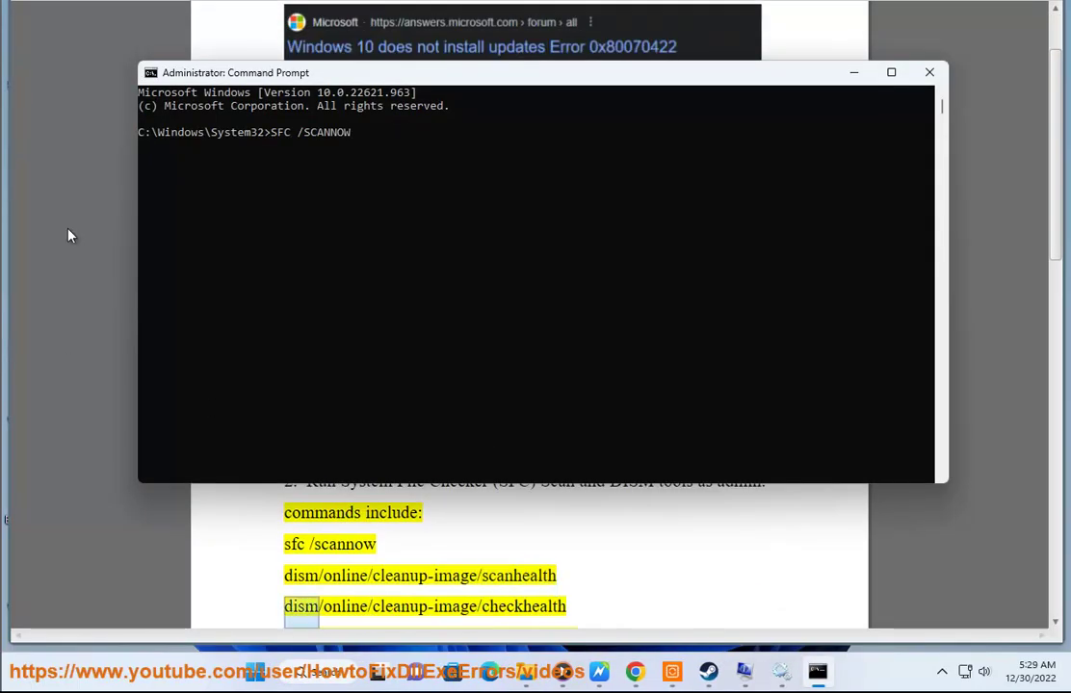
left_click(532, 599)
Step: Open Control Panel's network status page and bring up the status of the Ethernet0 connection
scroll(527, 563, "down", 2)
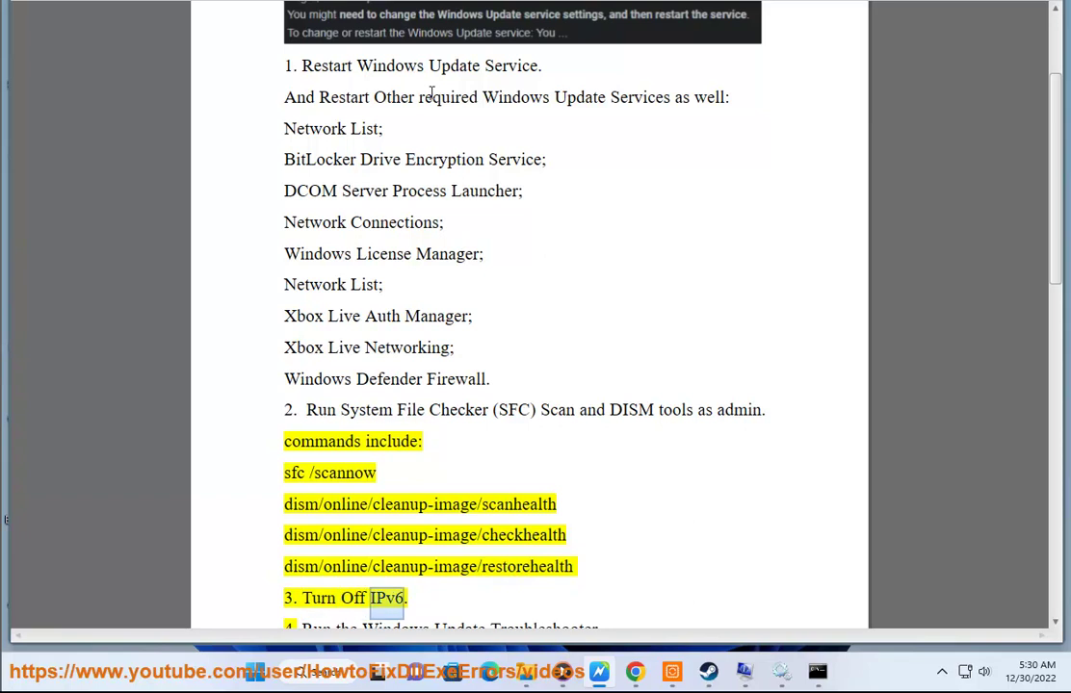
left_click(339, 680)
left_click(547, 431)
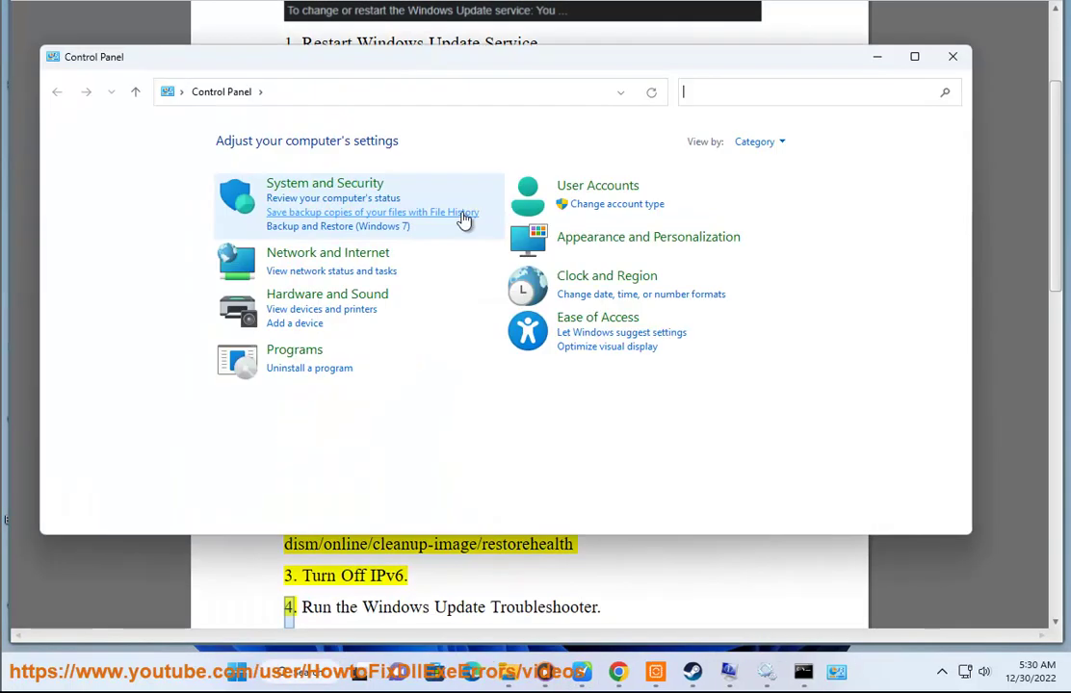
left_click(369, 275)
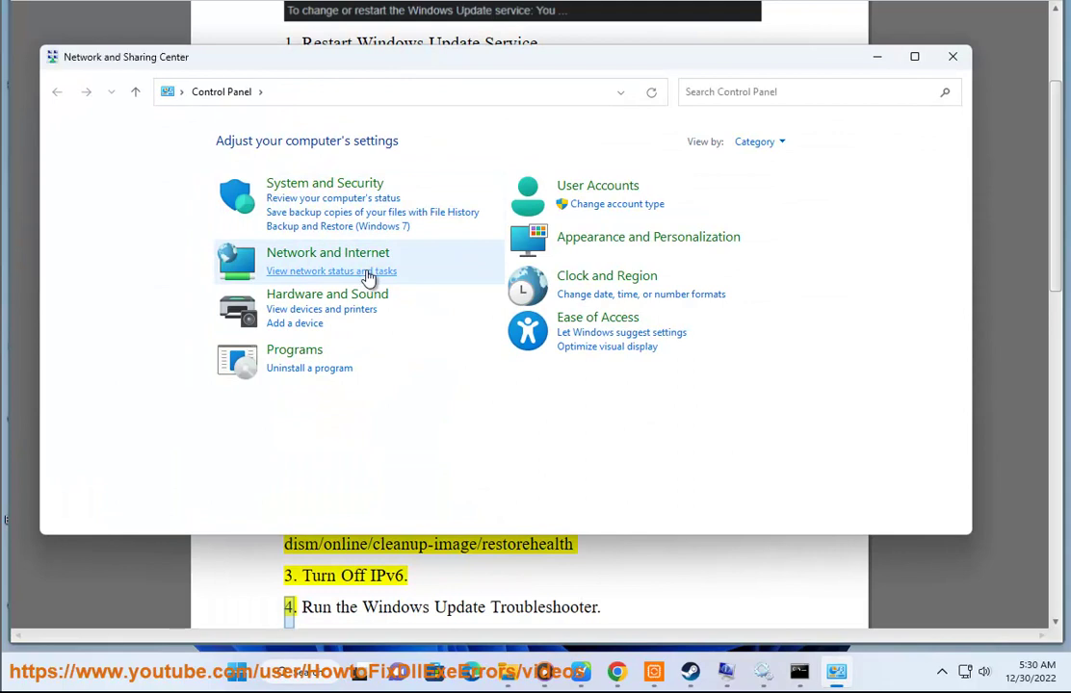
left_click(583, 199)
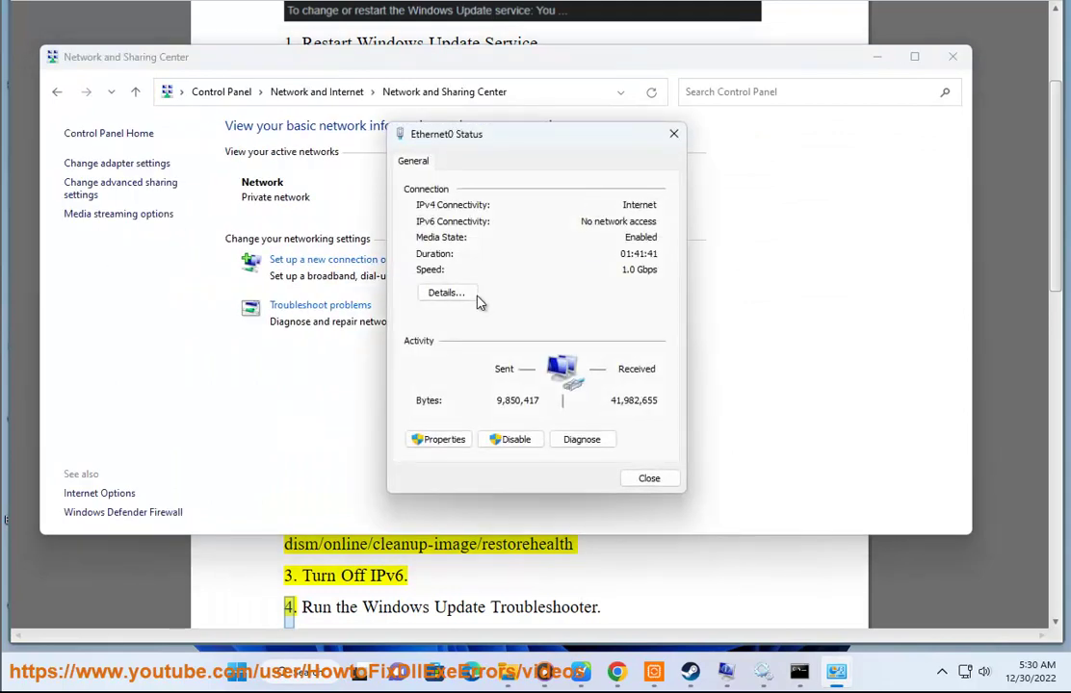
Step: Review the network connection details of Ethernet0 and close them
left_click(445, 293)
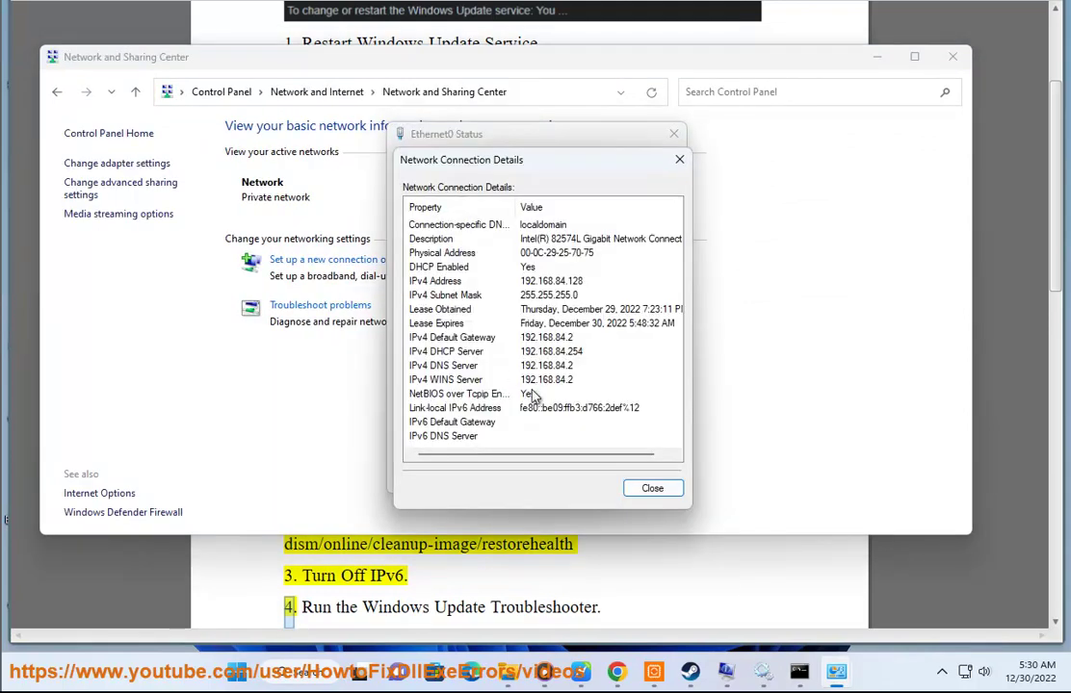
scroll(535, 398, "right", 2)
scroll(528, 412, "left", 2)
left_click(679, 159)
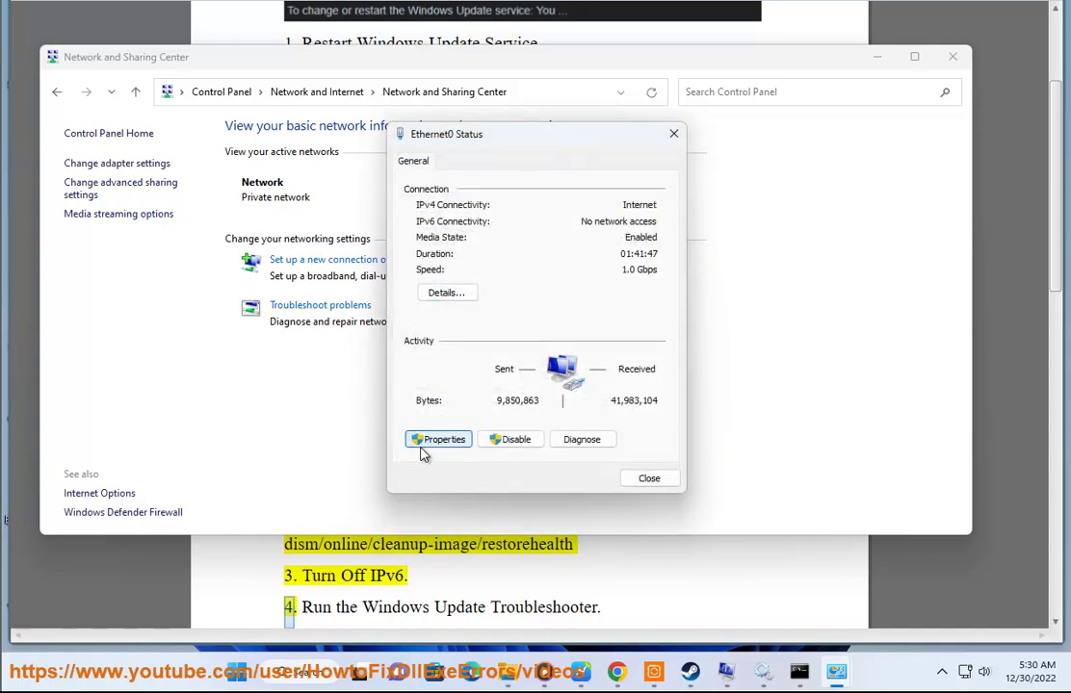
Step: Try disabling Internet Protocol Version 6 (TCP/IPv6) in the Ethernet0 properties, cancel the change and close the network windows
left_click(425, 445)
scroll(504, 364, "down", 2)
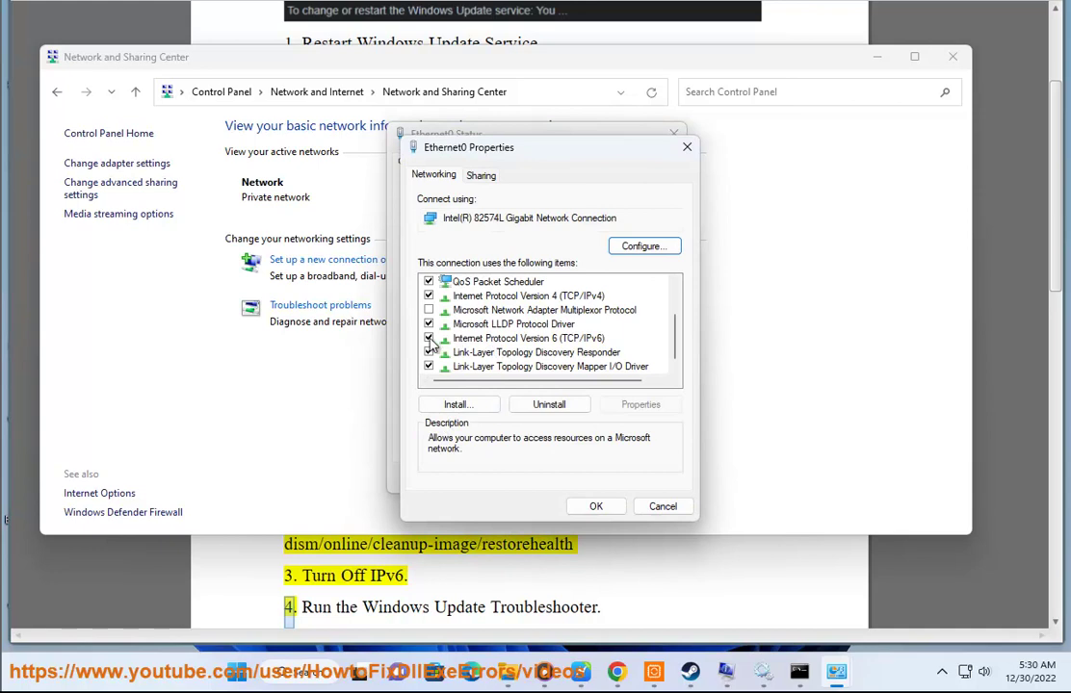
left_click(428, 339)
left_click(584, 510)
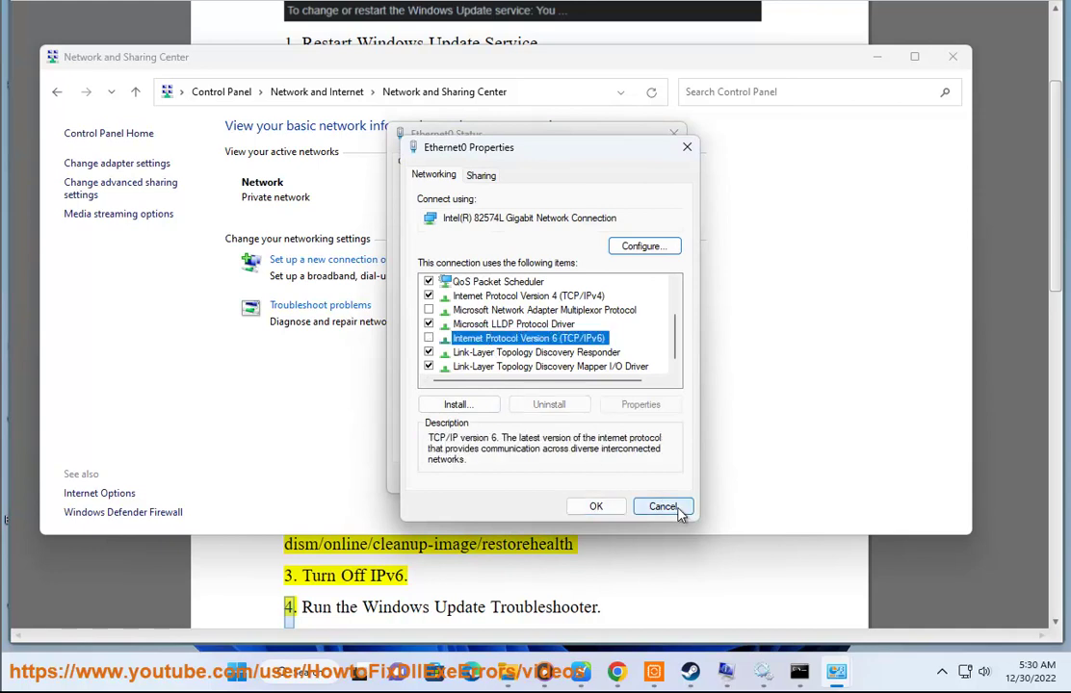
left_click(674, 134)
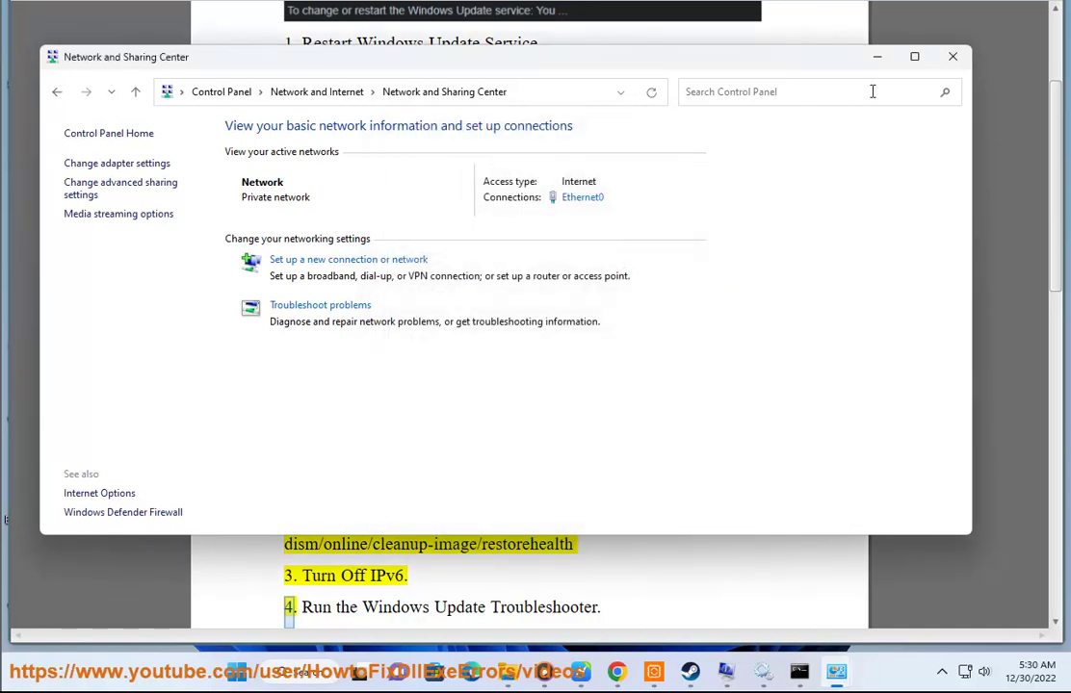
left_click(953, 57)
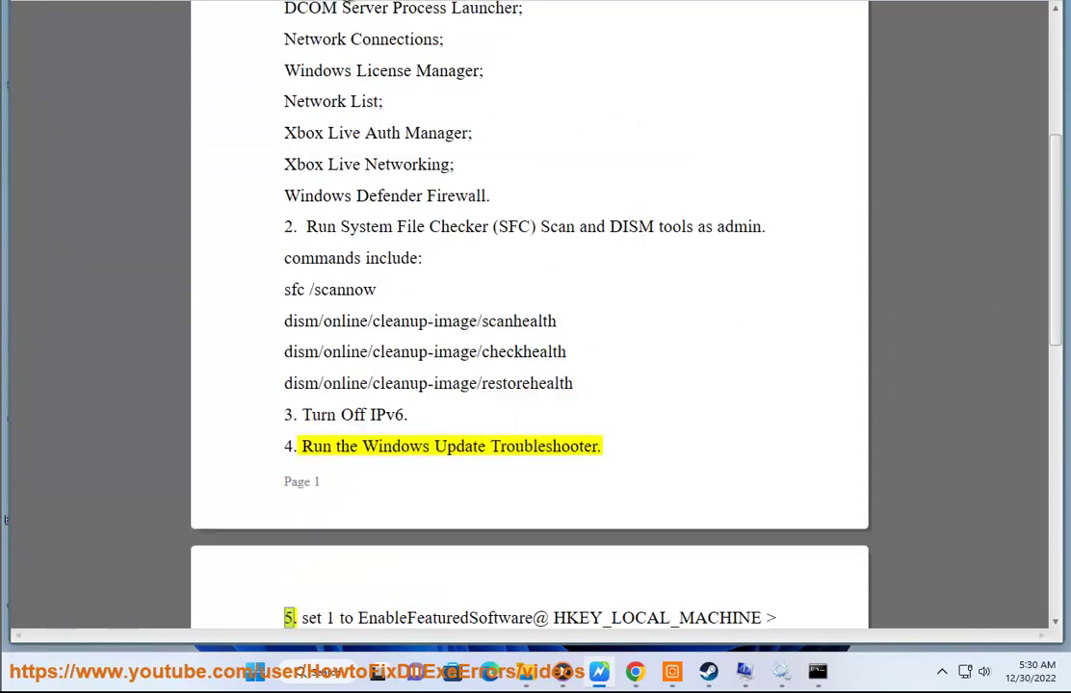
Step: Search Control Panel for TR, open Troubleshooting and list all troubleshooter categories
left_click(318, 668)
left_click(597, 438)
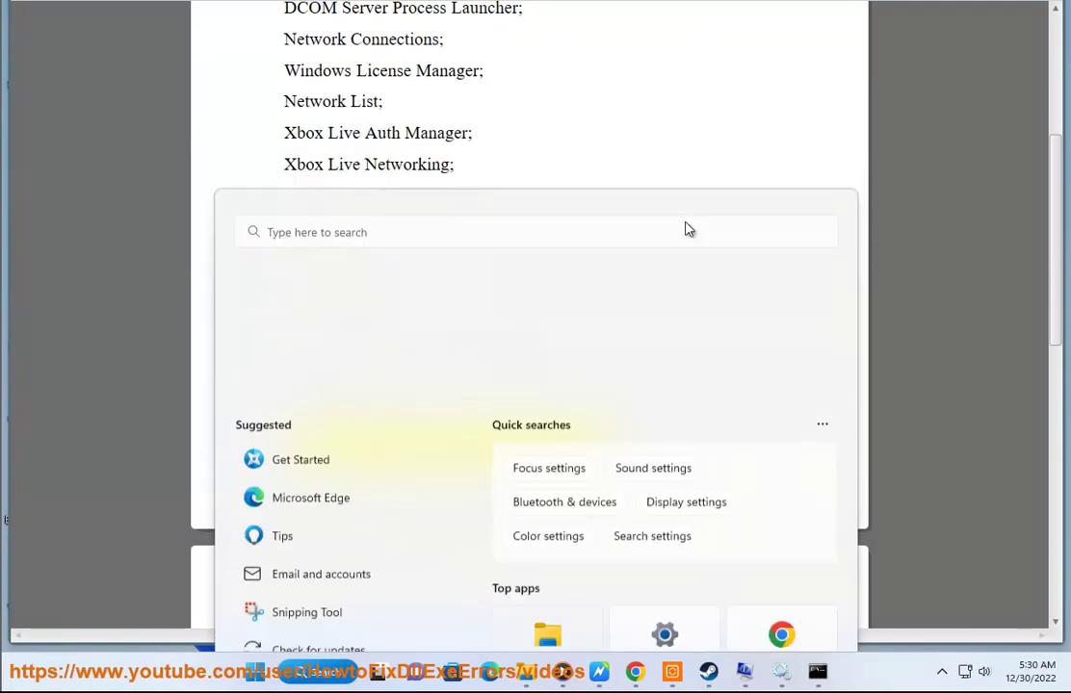
left_click(756, 112)
type("TR")
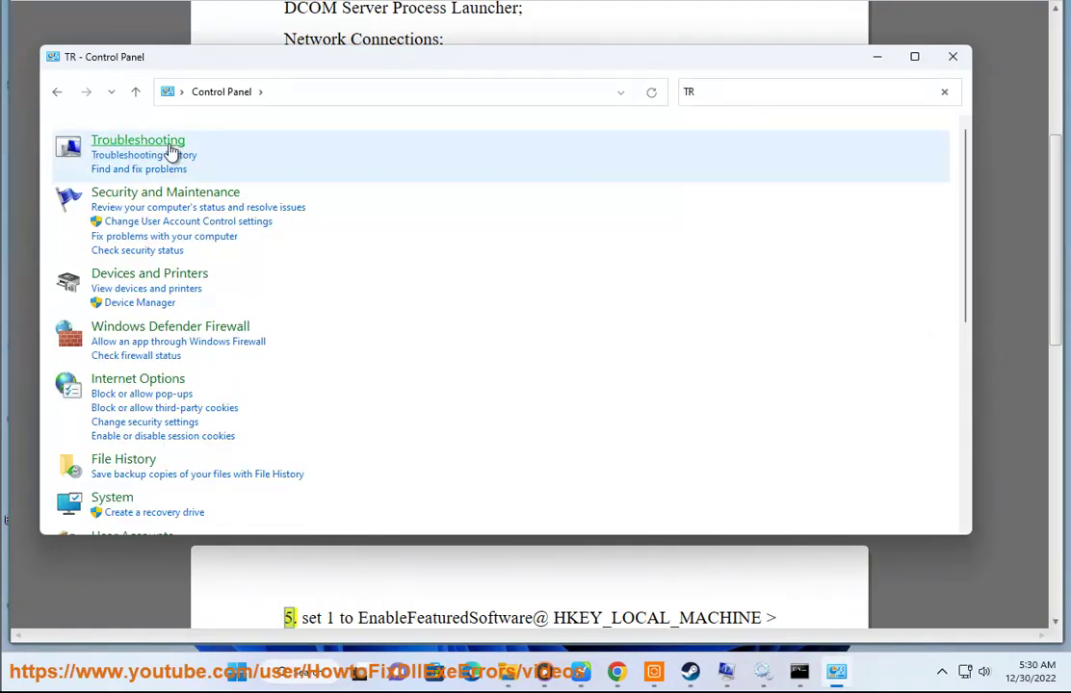
left_click(170, 146)
left_click(82, 164)
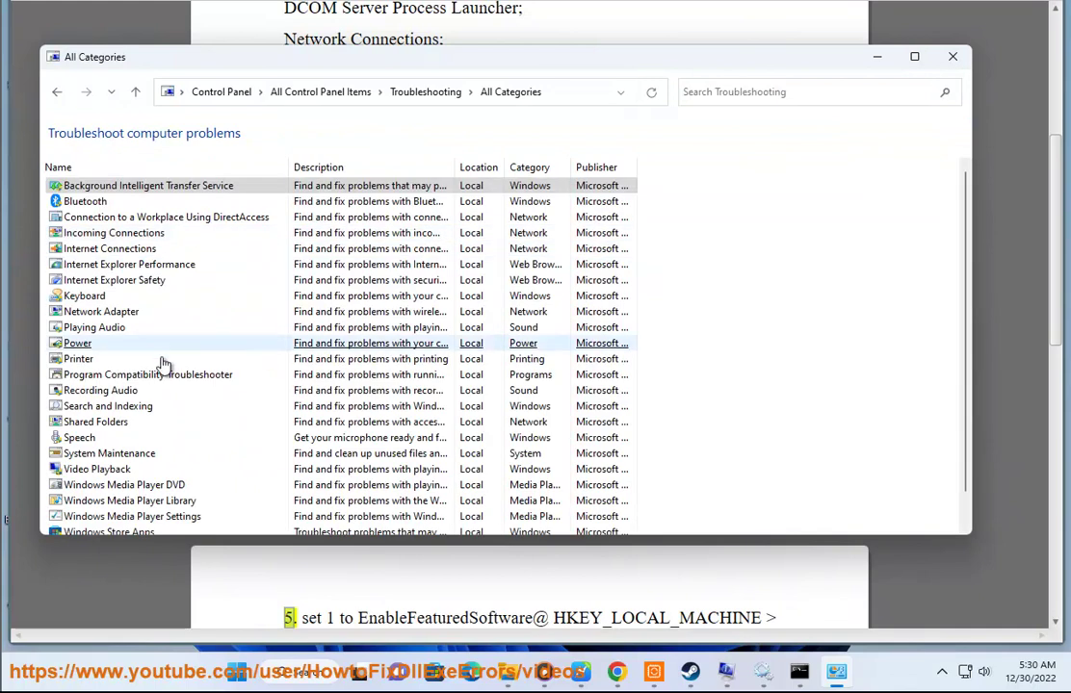
Step: Open the Windows Update troubleshooter, show its advanced options, start it and return to the guide
scroll(173, 326, "down", 2)
double_click(111, 518)
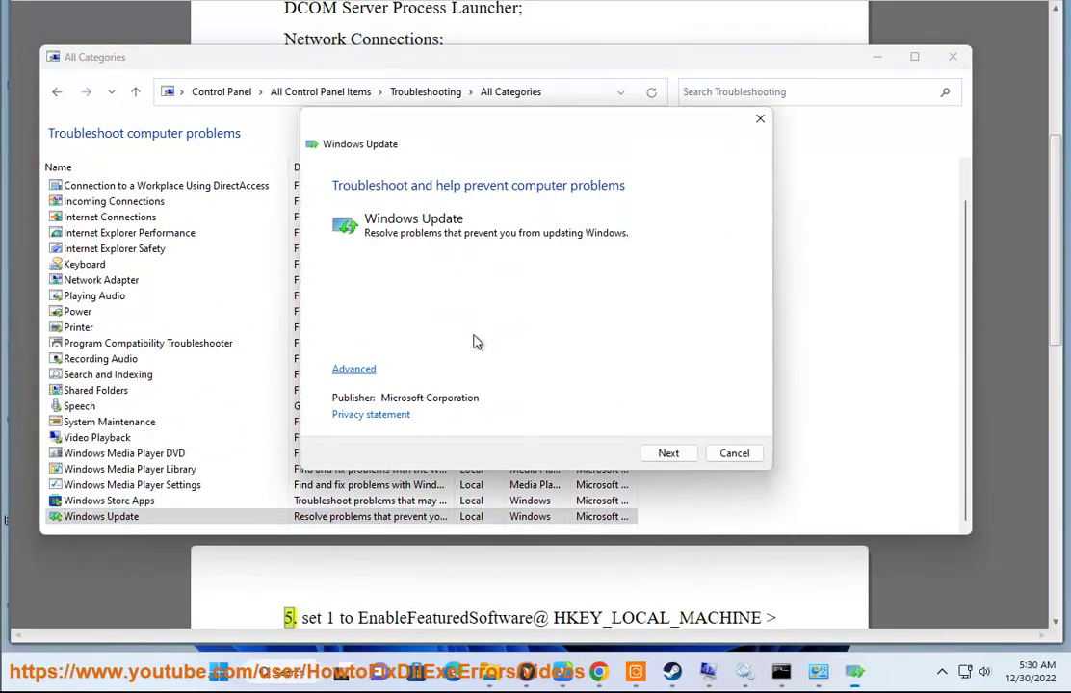
left_click(351, 370)
left_click(665, 453)
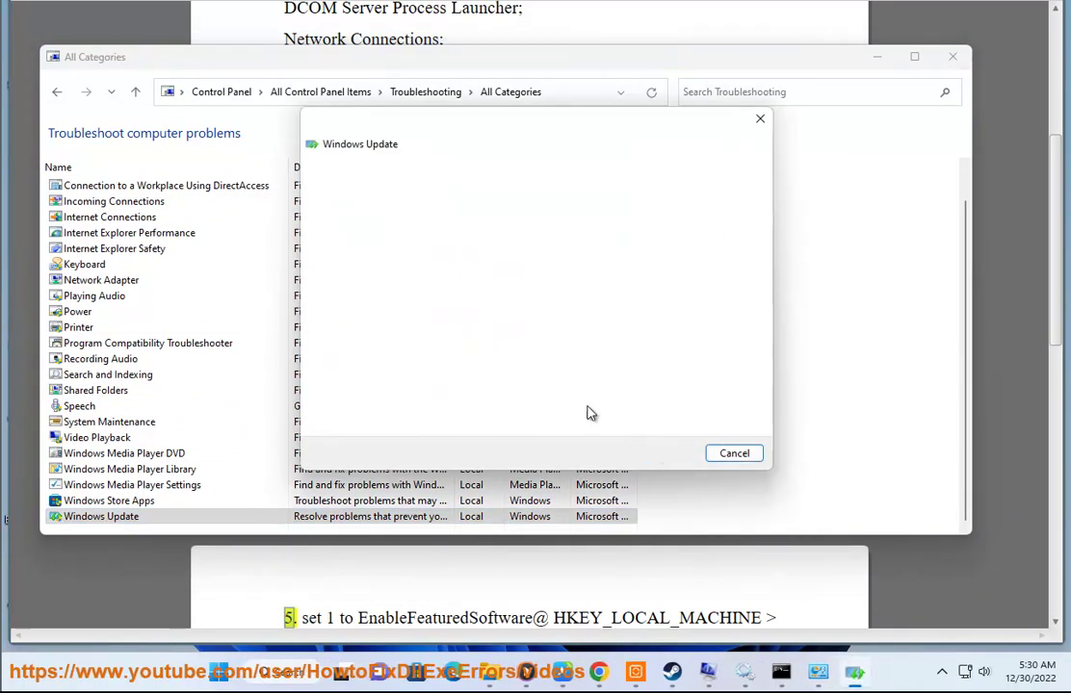
left_click(561, 593)
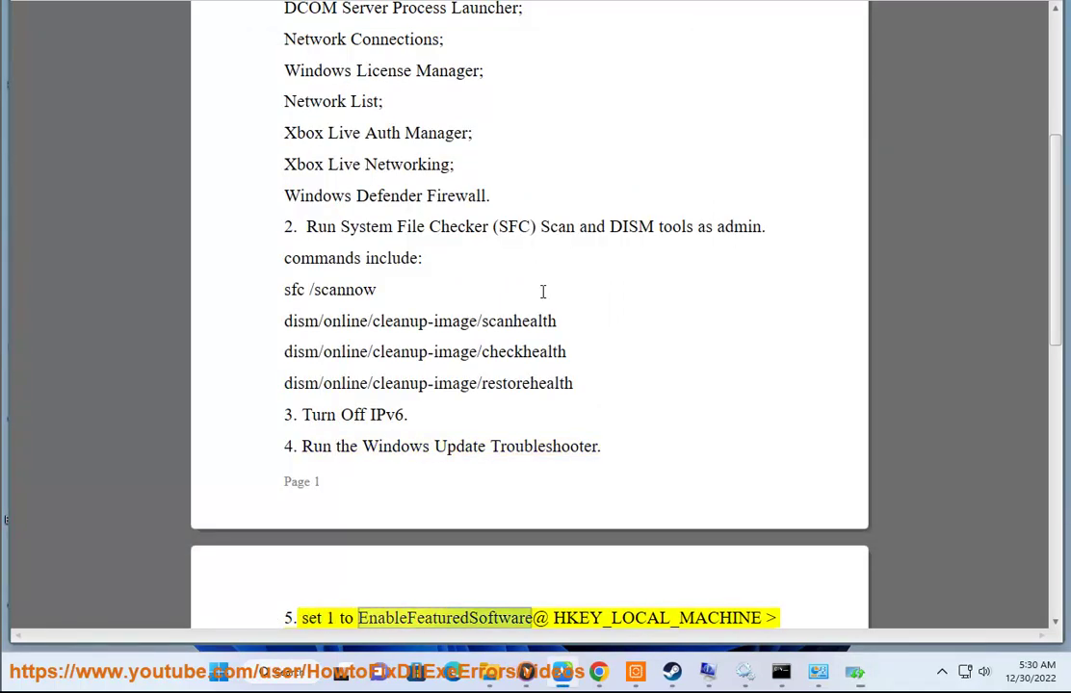
Step: Check item 5 of the guide, search Windows for REG and open Registry Editor with administrator permission
scroll(541, 297, "down", 1)
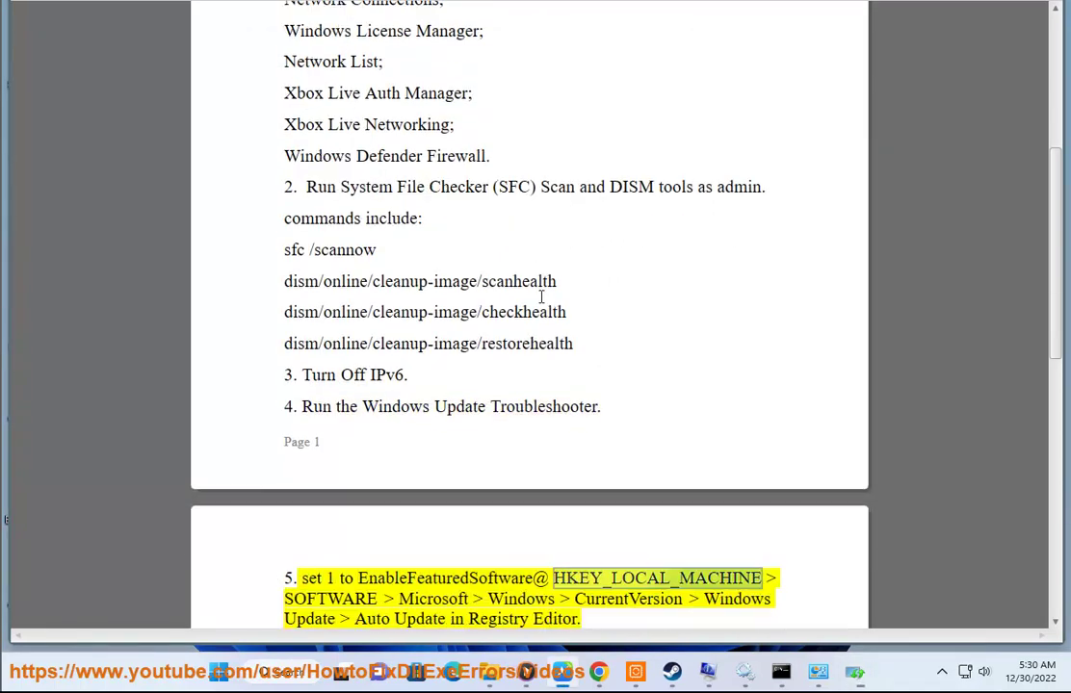
left_click(287, 674)
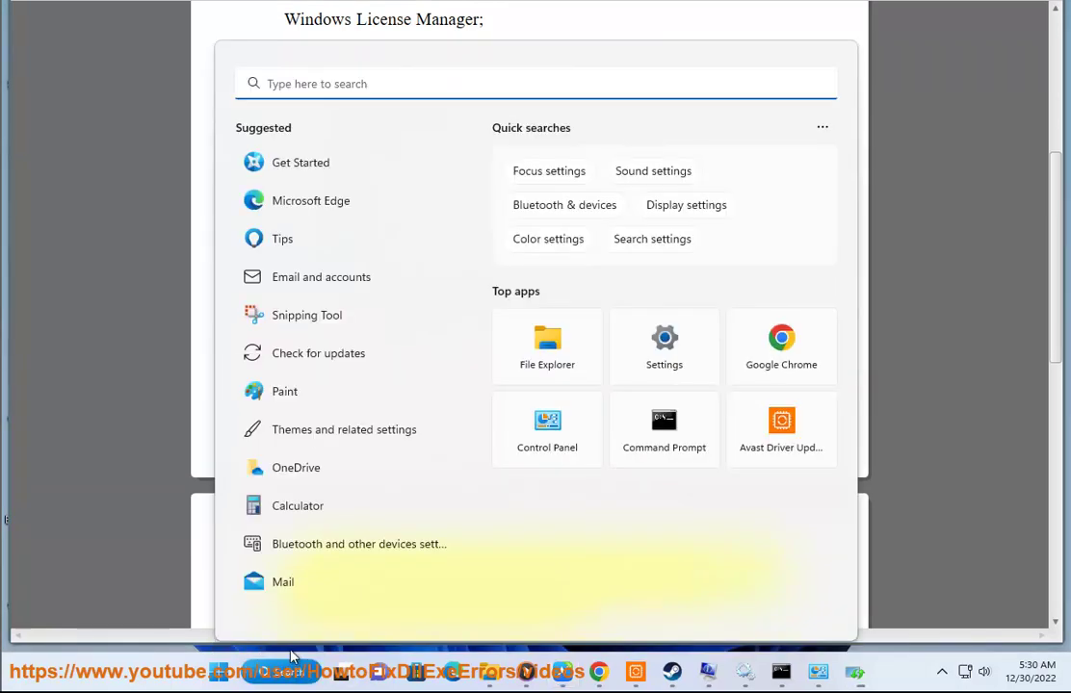
type("REG")
left_click(347, 218)
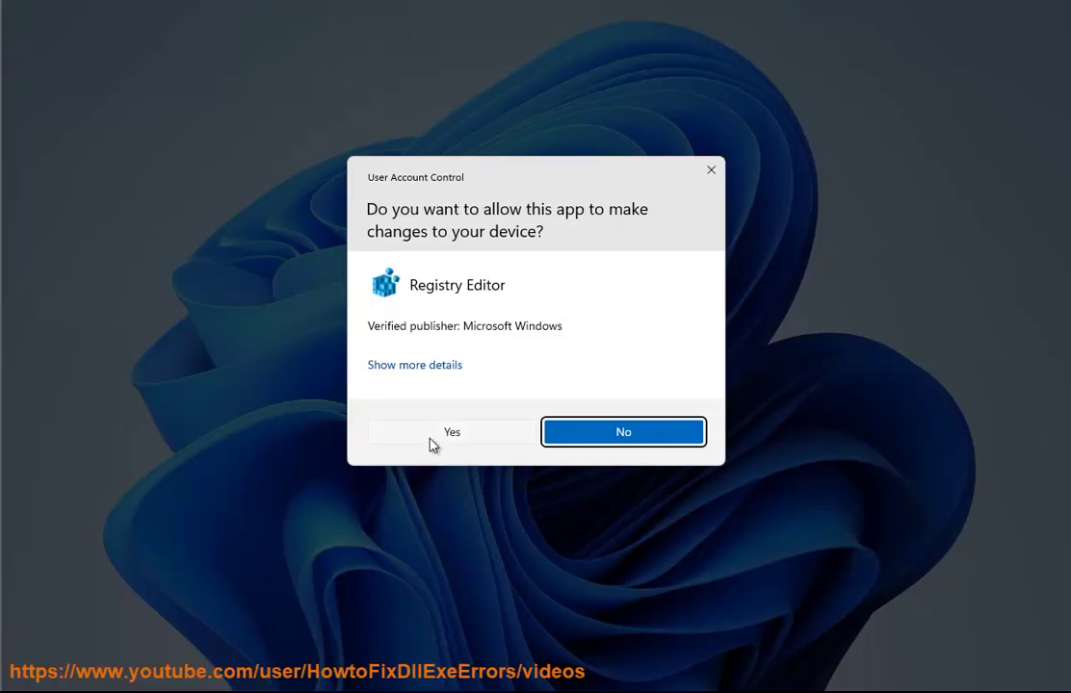
left_click(435, 440)
Step: Review item 5 of the guide, switch to Registry Editor, collapse HKEY_CURRENT_USER and select HKEY_LOCAL_MACHINE
left_click(483, 545)
scroll(483, 545, "down", 1)
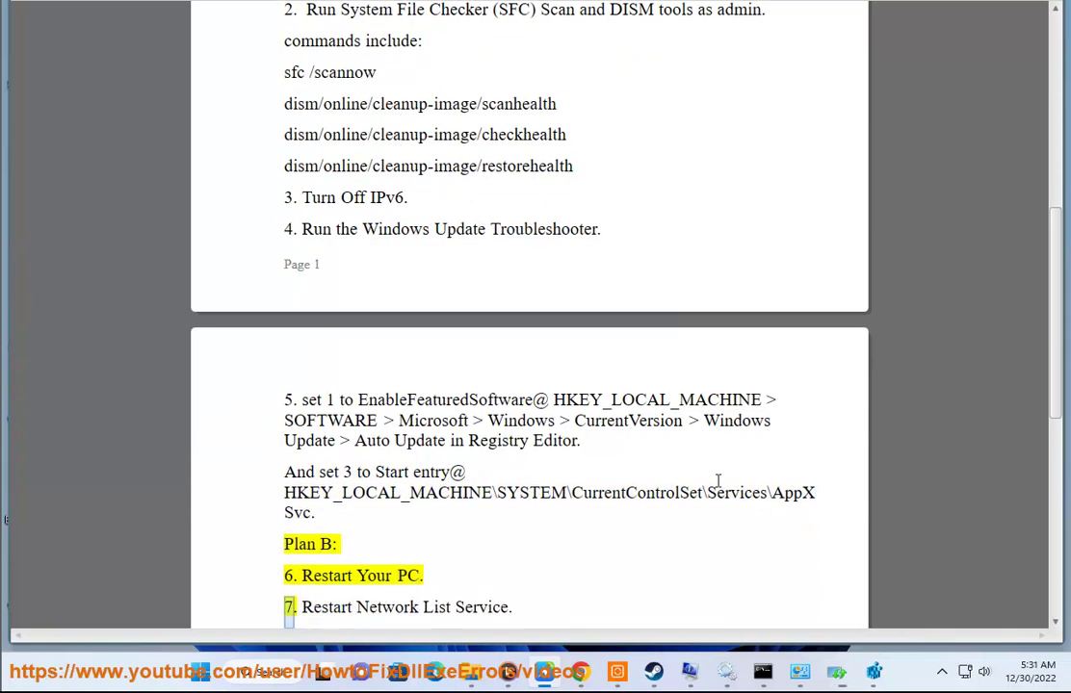
left_click(874, 671)
left_click_drag(496, 388, 496, 216)
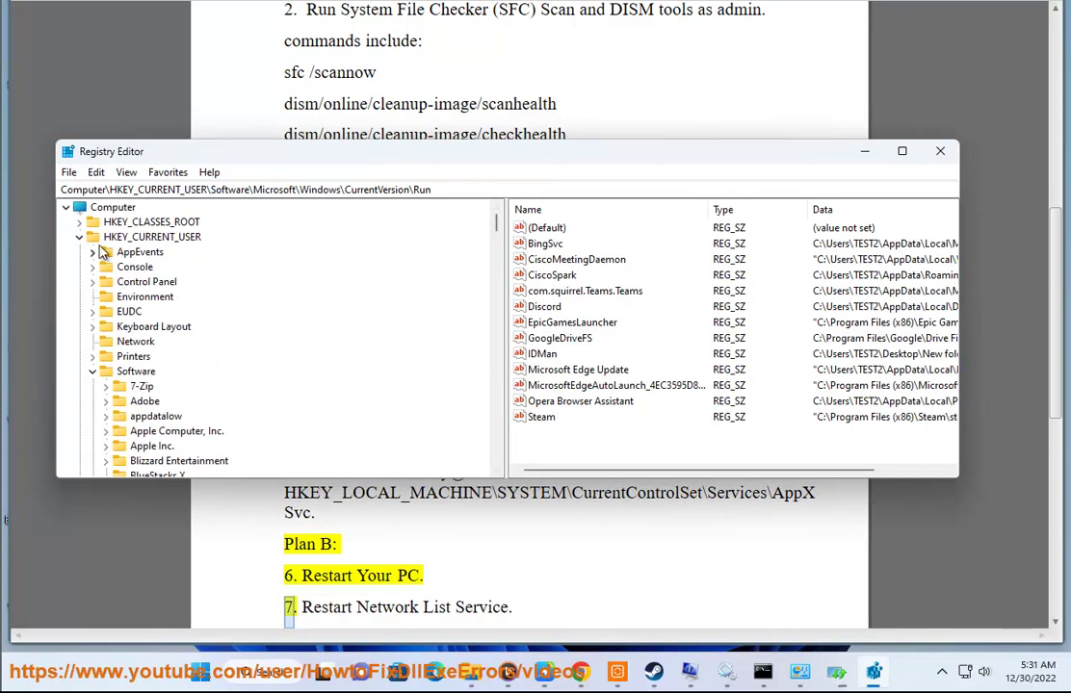
left_click(79, 237)
left_click(123, 251)
Step: Close the completed Windows Update troubleshooter and move the Registry Editor window clear of item 5 in the guide
left_click_drag(298, 166, 416, 64)
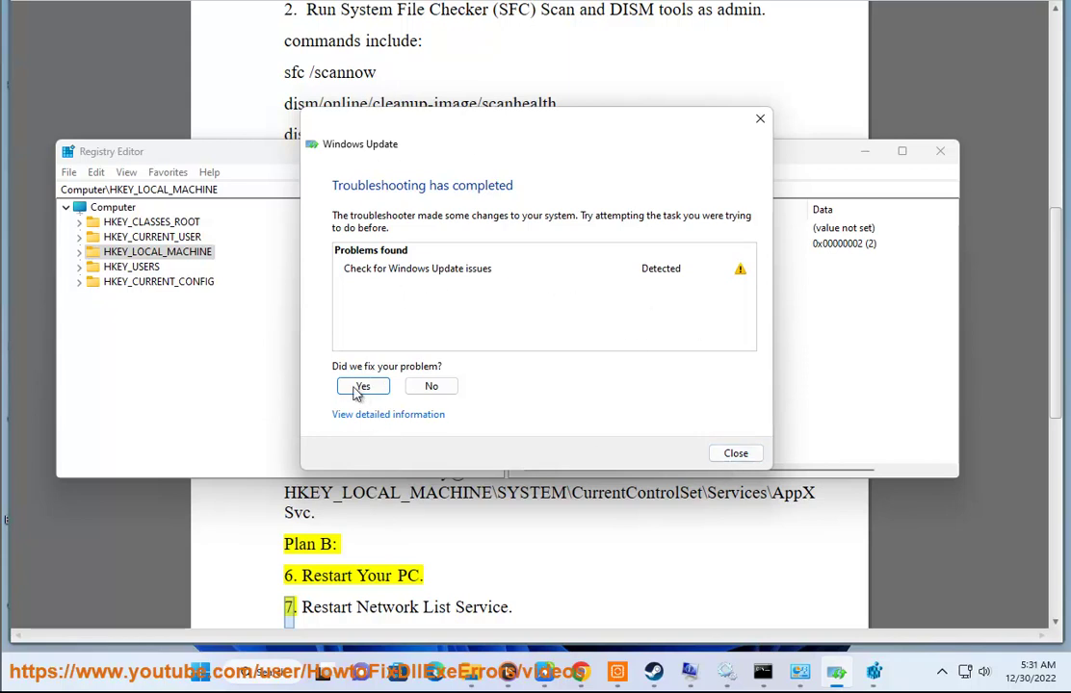
left_click(735, 460)
left_click_drag(516, 157, 612, 63)
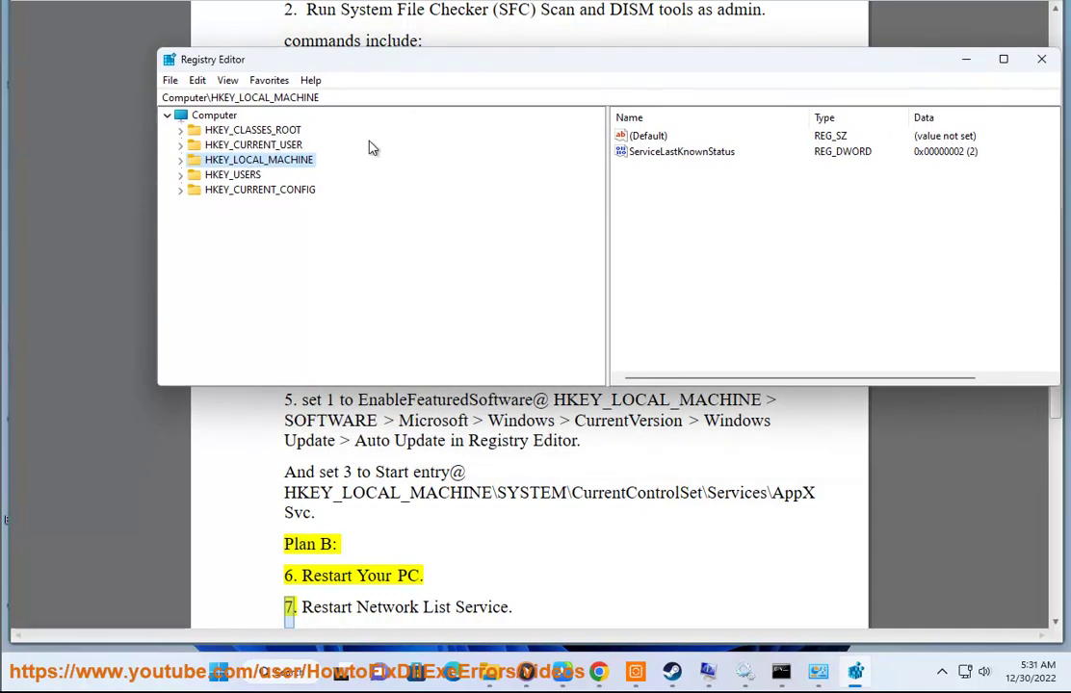
Step: Expand the registry path HKEY_LOCAL_MACHINE\SOFTWARE\Microsoft
double_click(279, 162)
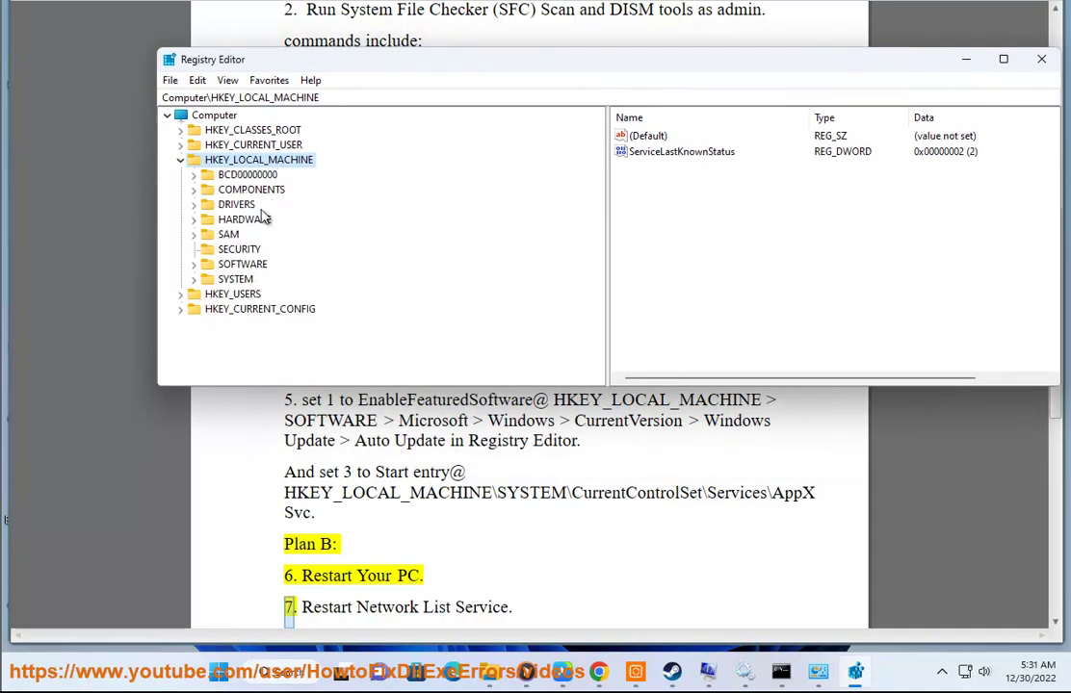
double_click(242, 265)
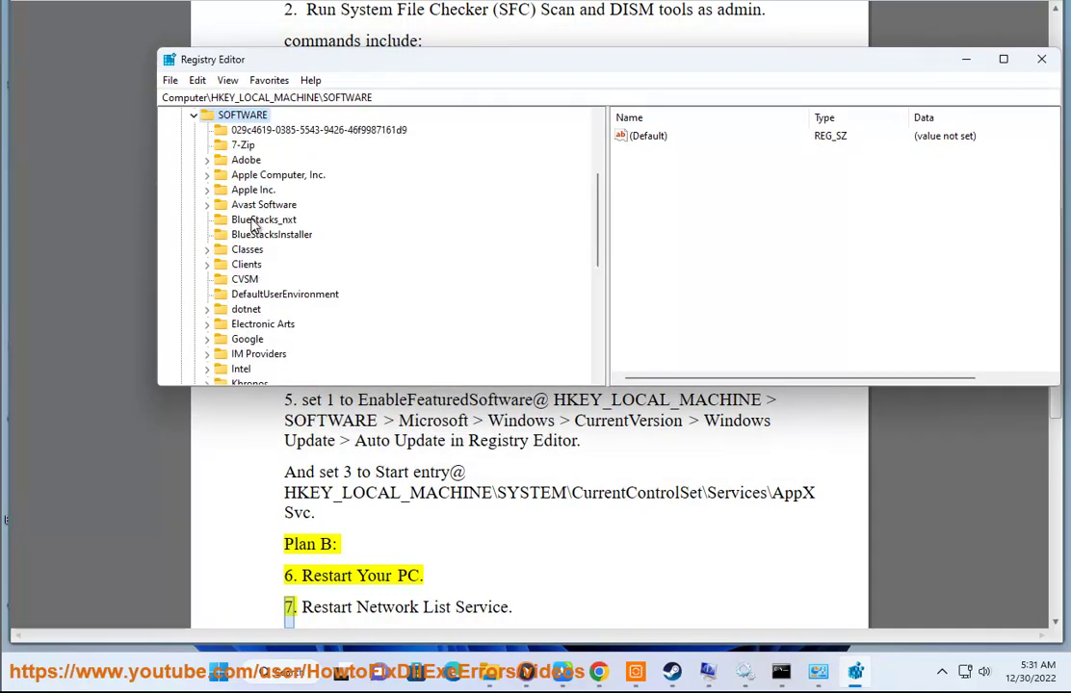
left_click(248, 314)
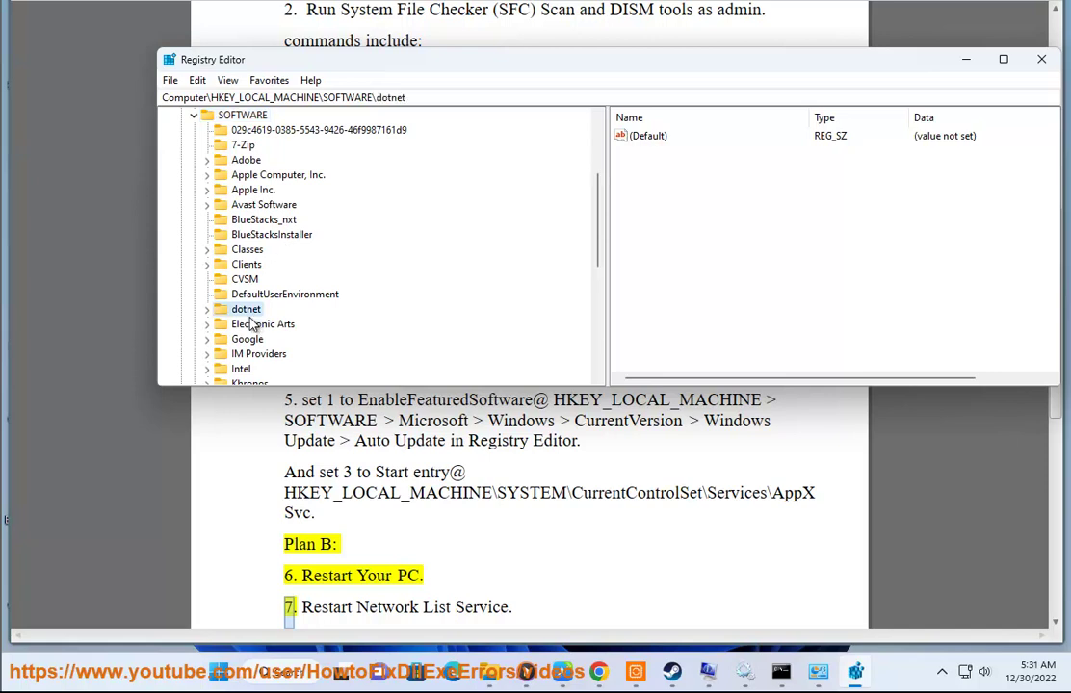
key("m")
scroll(248, 337, "down", 1)
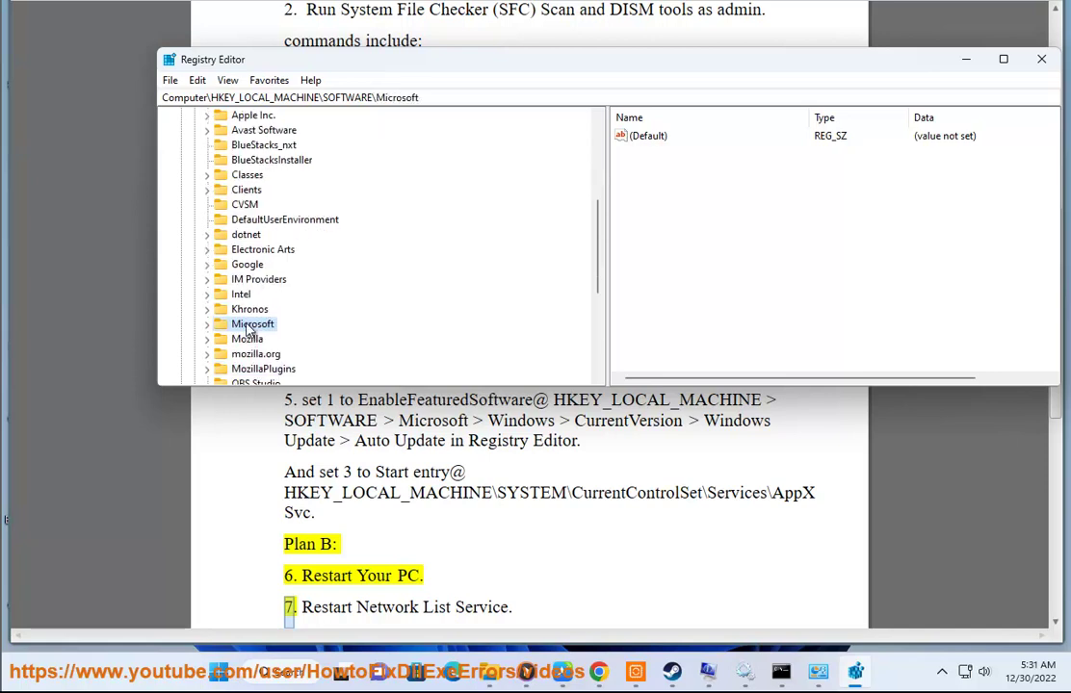
double_click(248, 326)
Step: Expand the Windows key under Microsoft and its CurrentVersion subkey
key("w")
scroll(276, 359, "down", 4)
scroll(274, 351, "down", 5)
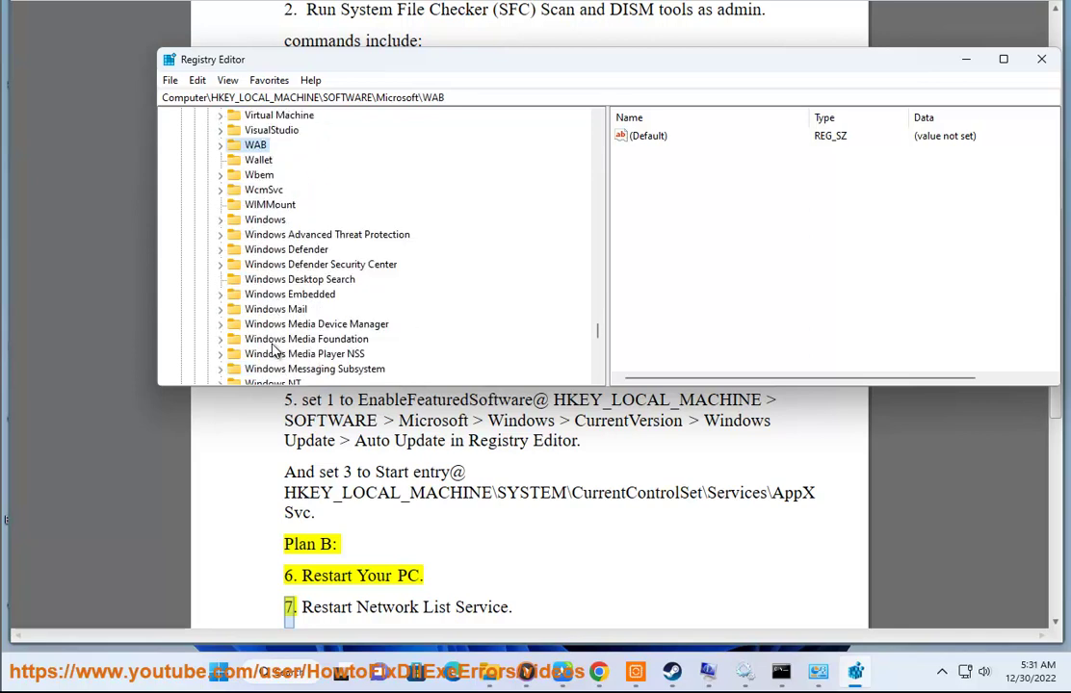
scroll(269, 370, "down", 1)
scroll(265, 366, "up", 5)
double_click(260, 221)
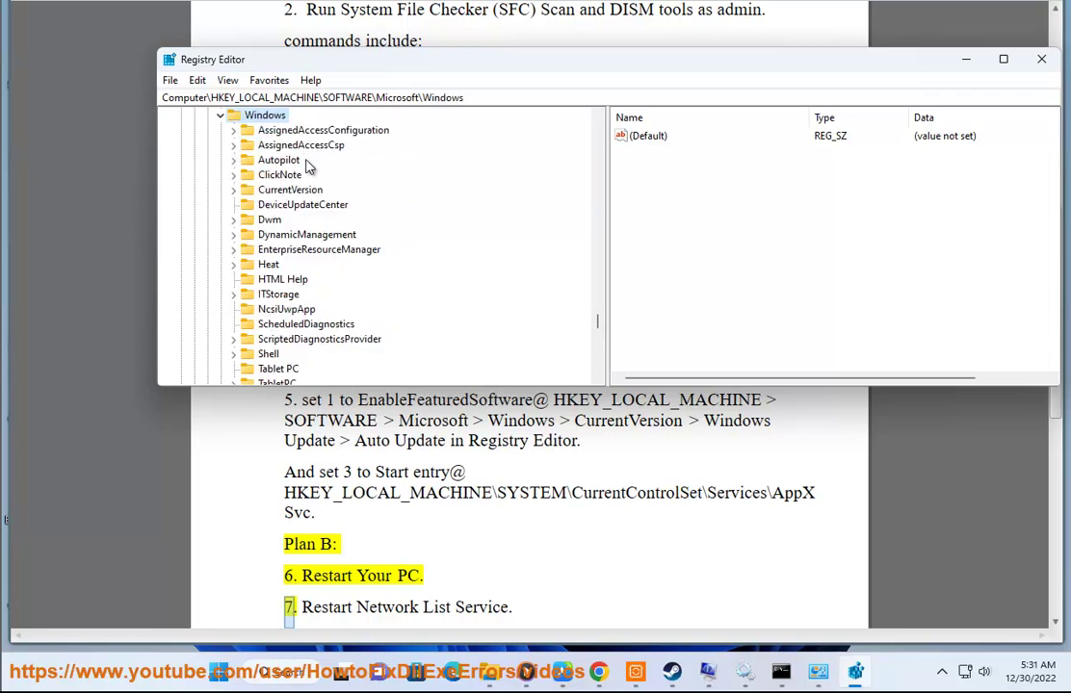
left_click(290, 193)
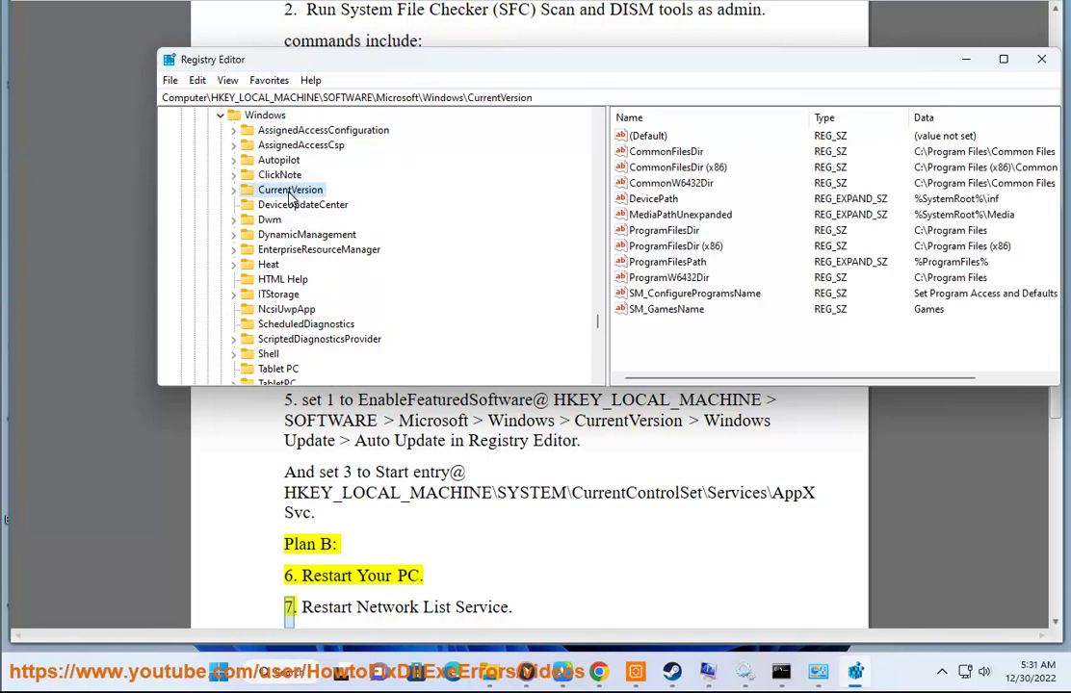
double_click(291, 193)
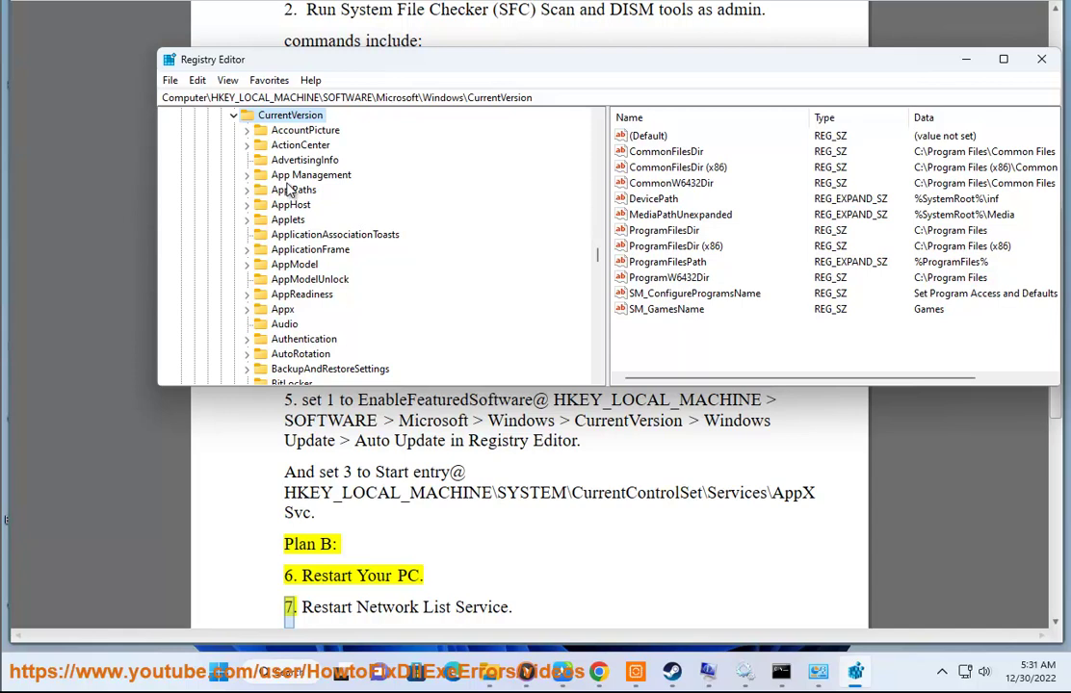
Step: Expand the WindowsUpdate key under CurrentVersion and select its Auto Update subkey
key("w")
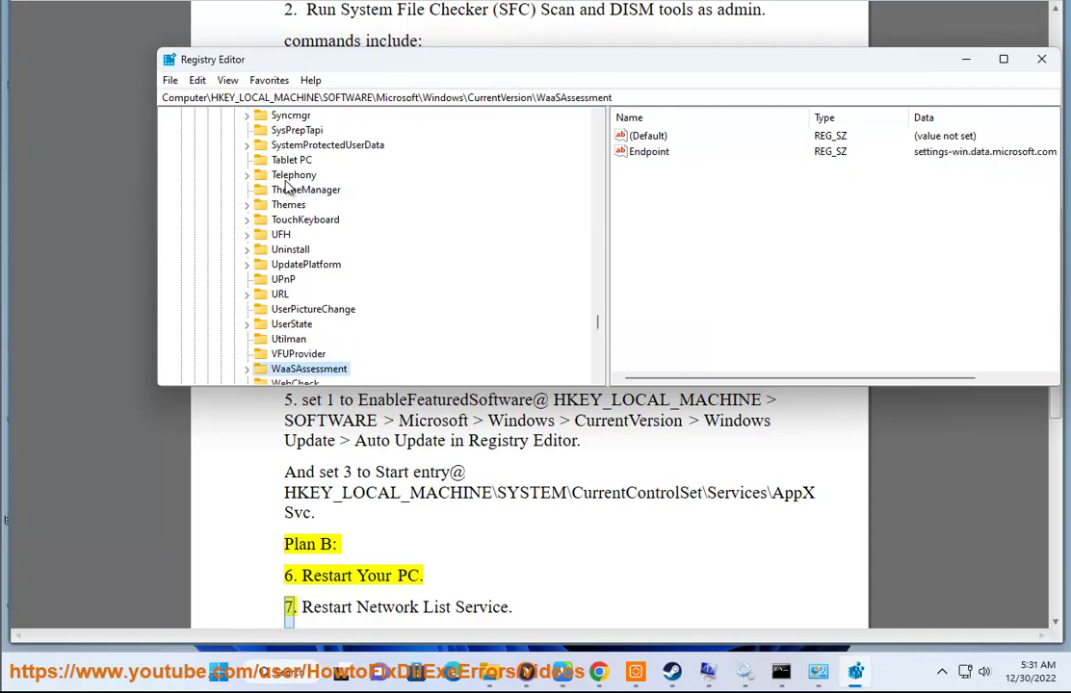
scroll(327, 280, "down", 3)
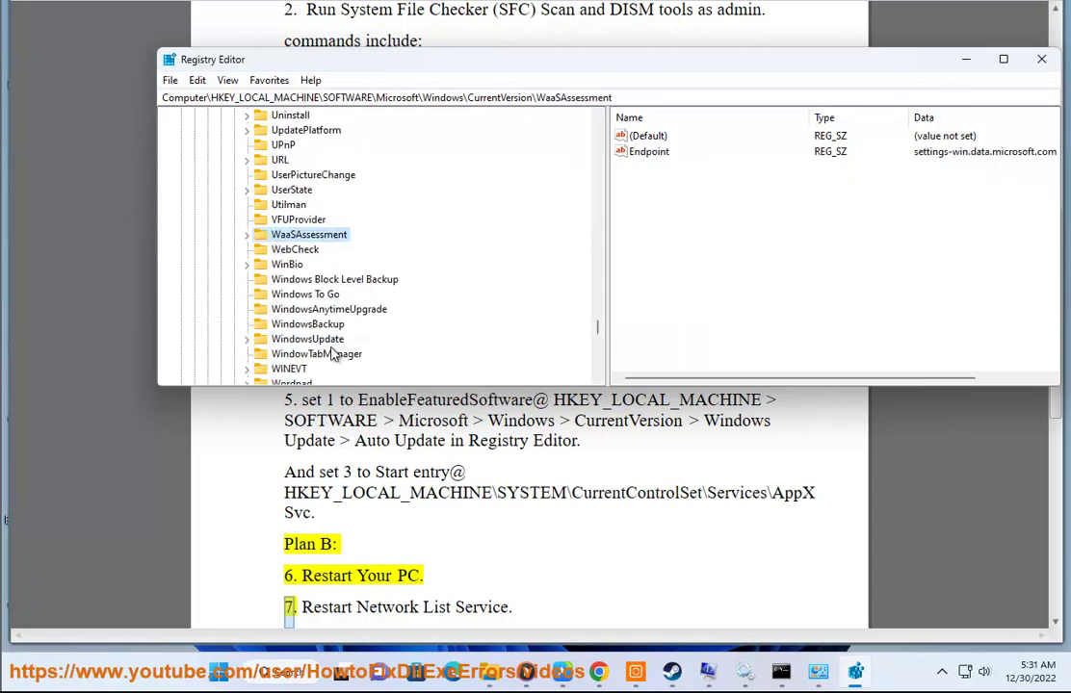
left_click(309, 339)
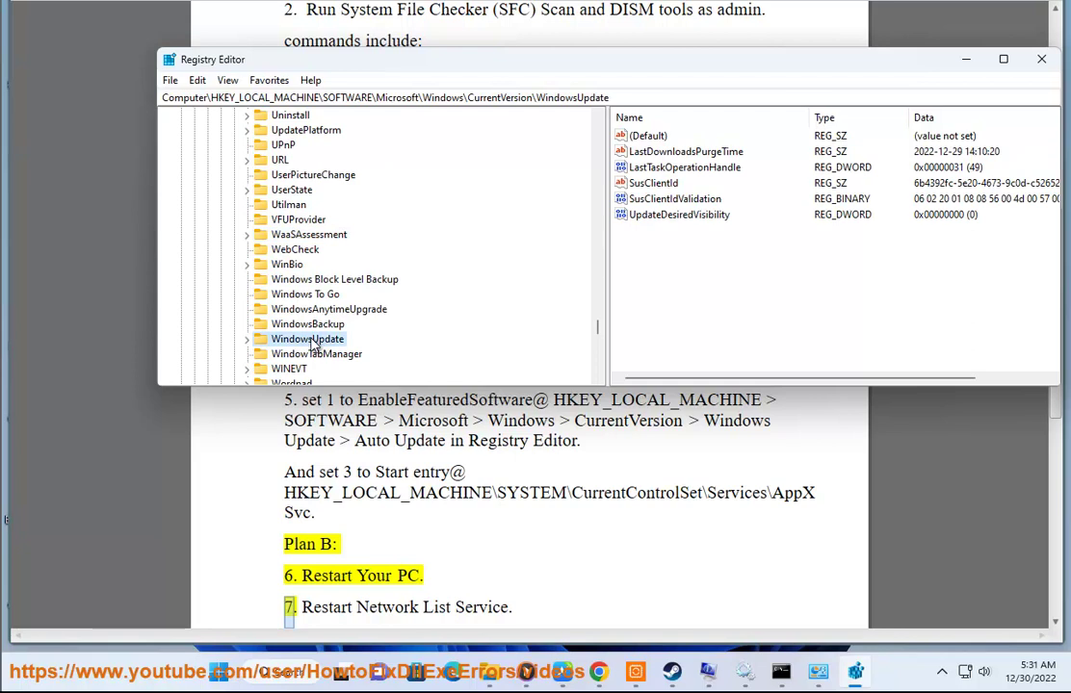
double_click(310, 341)
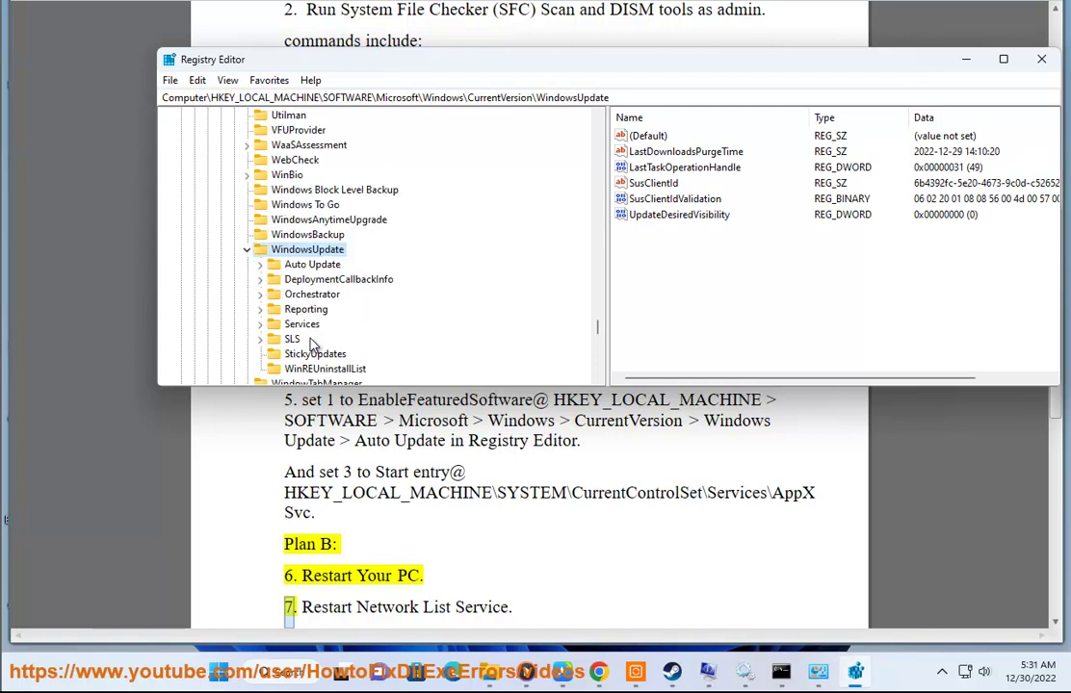
left_click(313, 266)
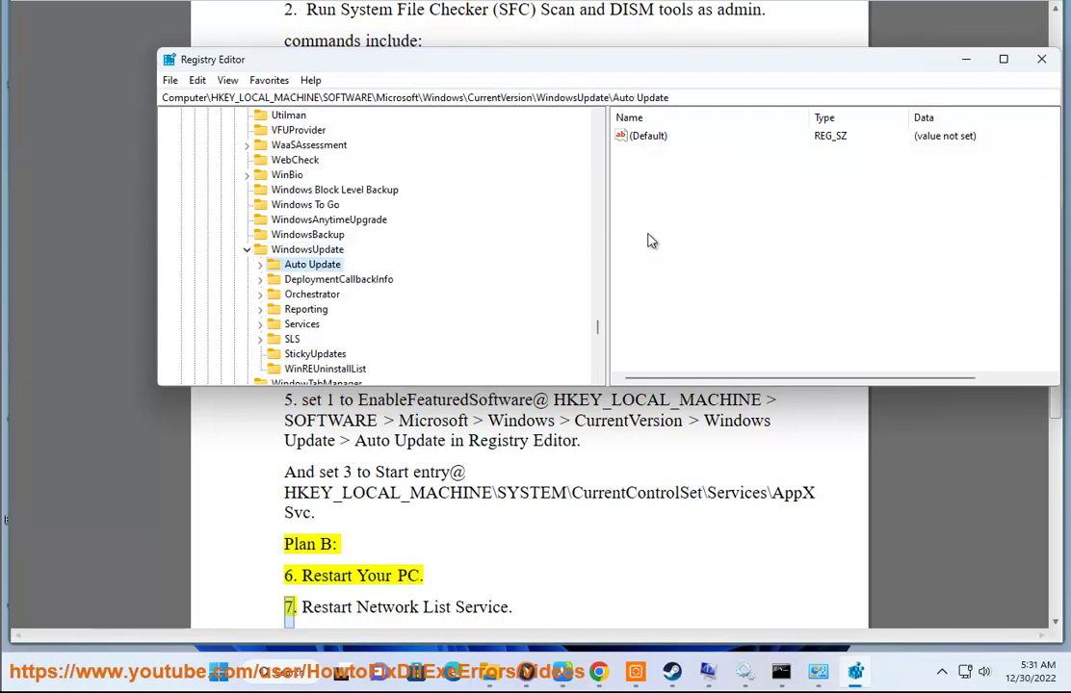
Step: Copy the name EnableFeaturedSoftware from the guide and create a DWORD (32-bit) value with that name in the Auto Update key
double_click(472, 405)
key("ctrl+c")
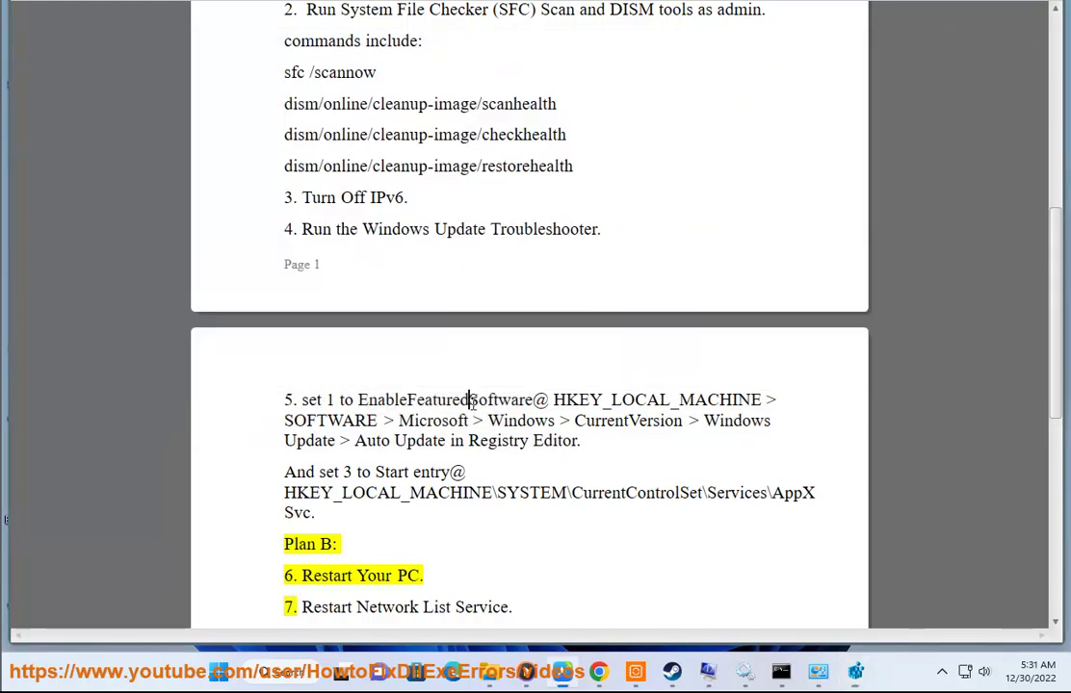
key("alt+Tab")
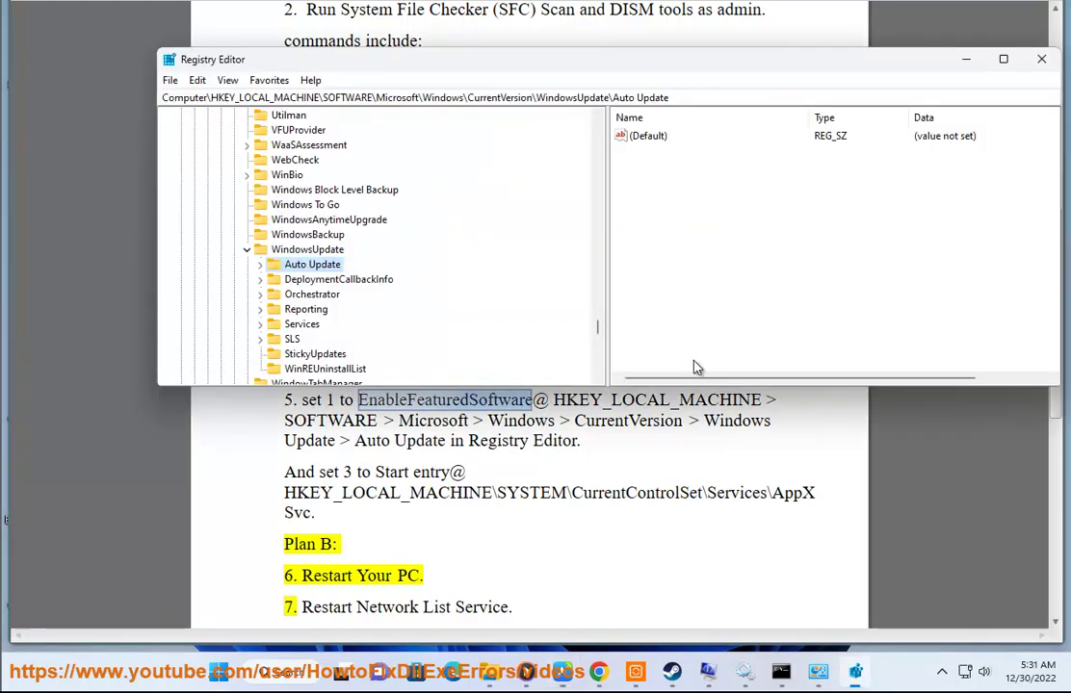
right_click(665, 181)
mouse_move(682, 196)
left_click(820, 250)
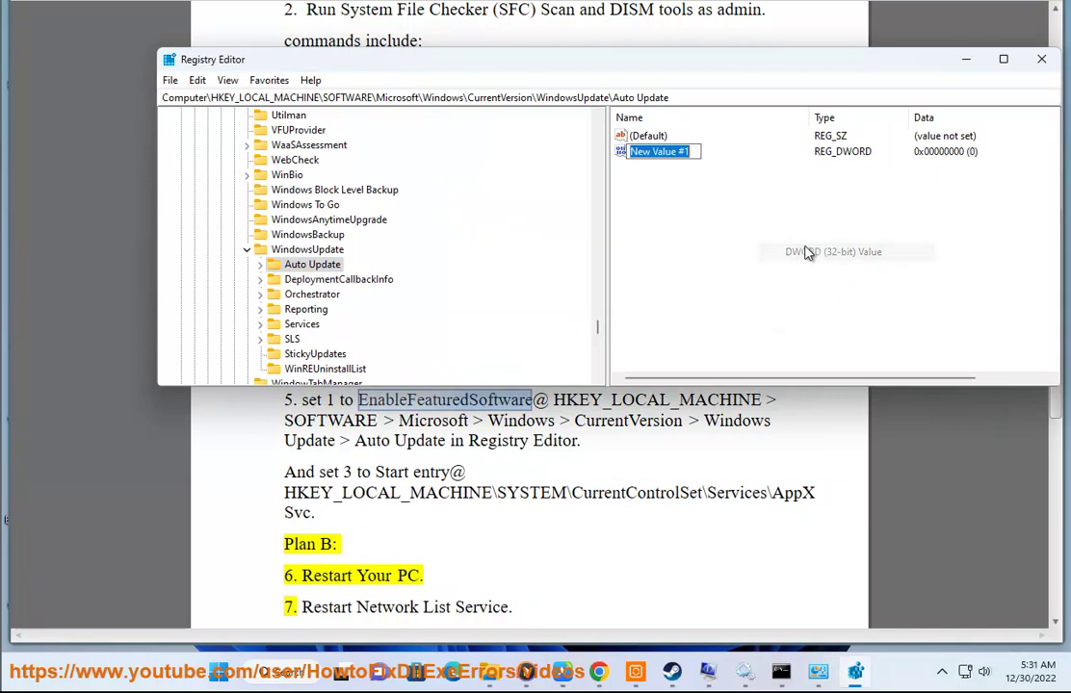
key("ctrl+v")
key("Return")
Step: Set the EnableFeaturedSoftware value data to 1, and delete the value from the Auto Update key again
key("Return")
left_click_drag(348, 141, 748, 187)
type("1")
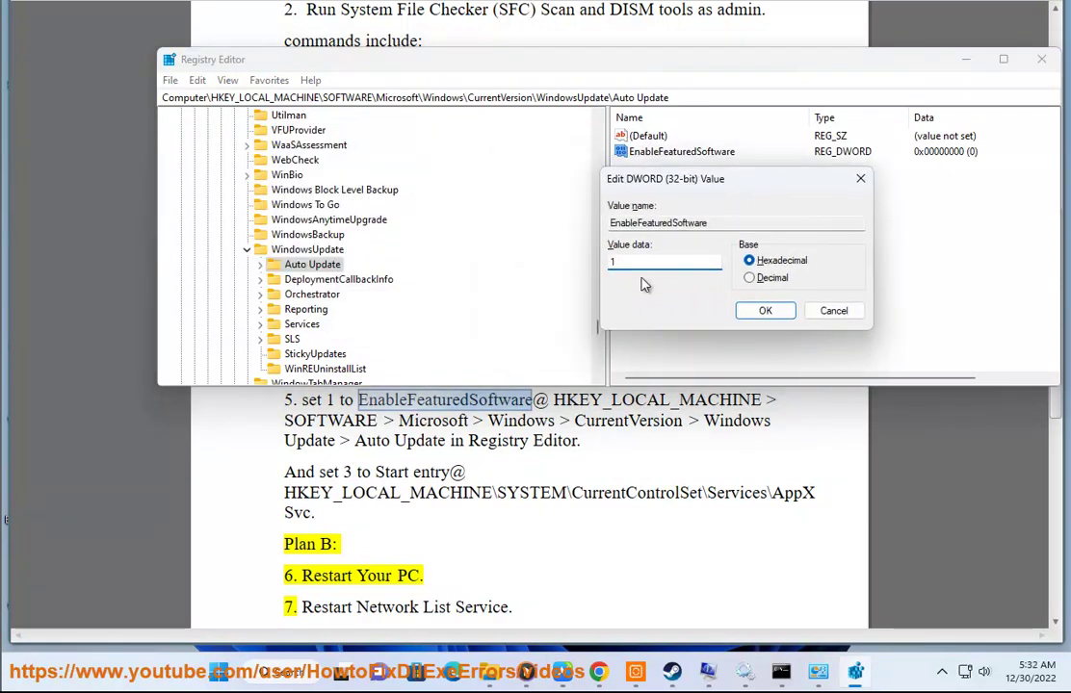
left_click(764, 310)
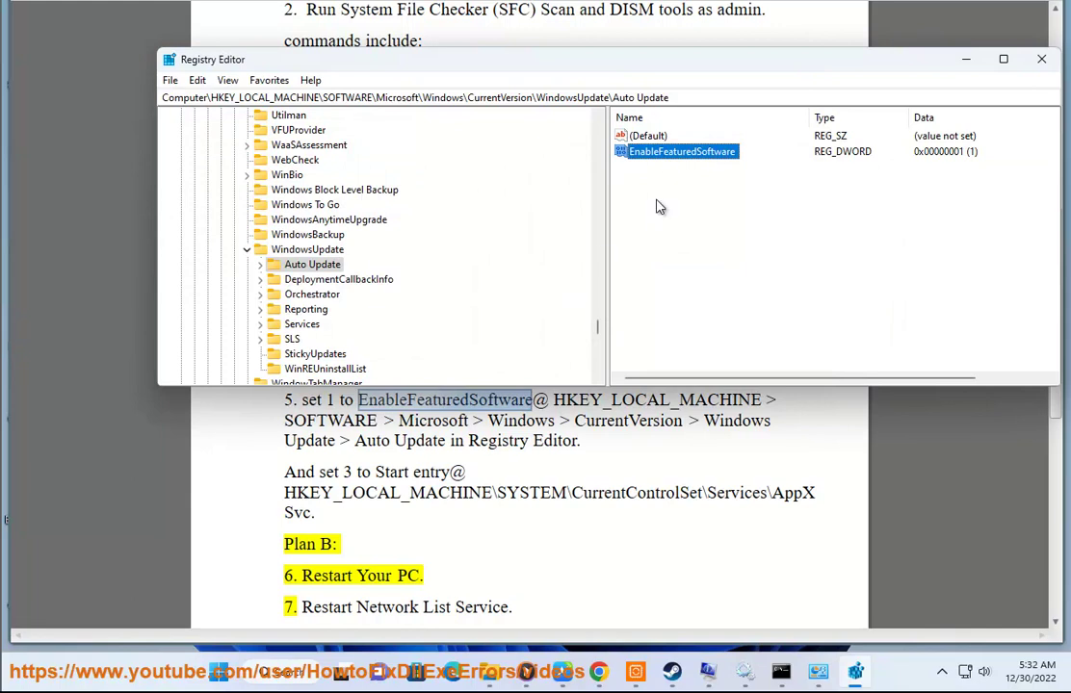
key("Delete")
key("Return")
Step: Copy the AppXSvc registry path from the guide and go to HKEY_LOCAL_MACHINE\SYSTEM\CurrentControlSet\Services\AppXSvc in Registry Editor
left_click(527, 480)
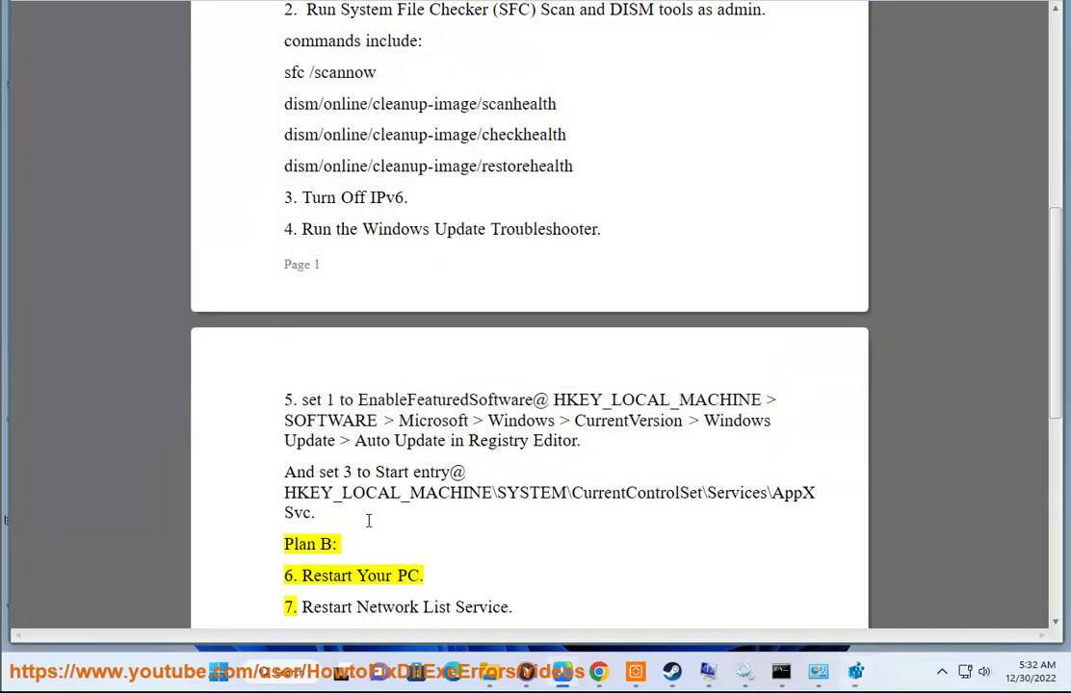
left_click_drag(295, 513, 247, 504)
key("ctrl+c")
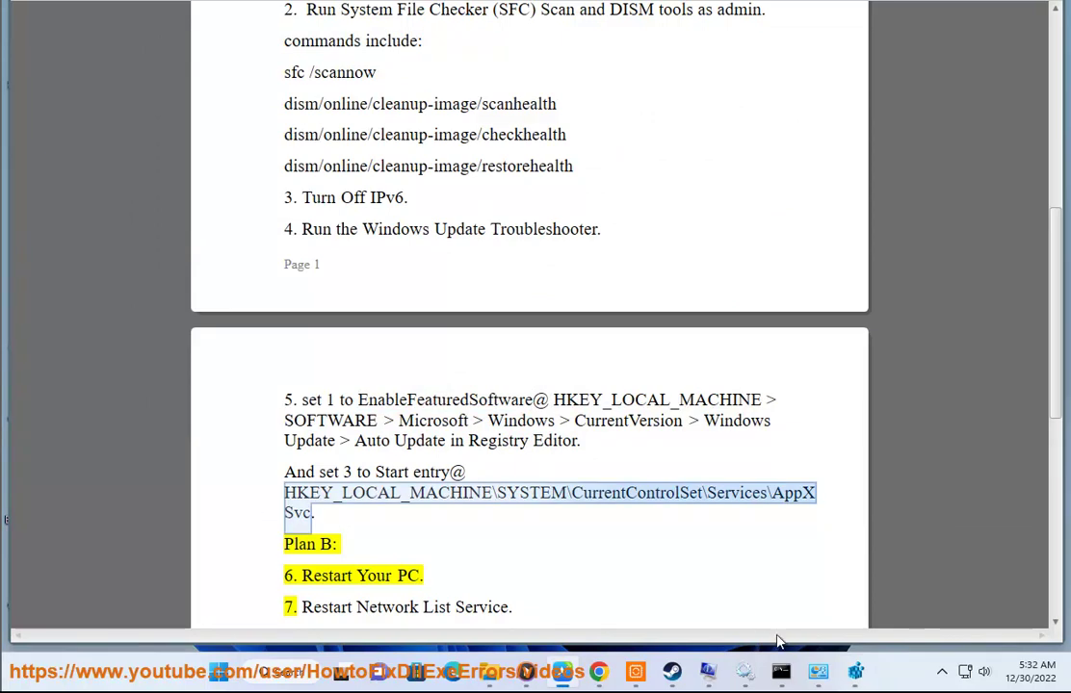
left_click(856, 672)
left_click(678, 97)
type("v")
key("BackSpace")
key("ctrl+v")
key("Return")
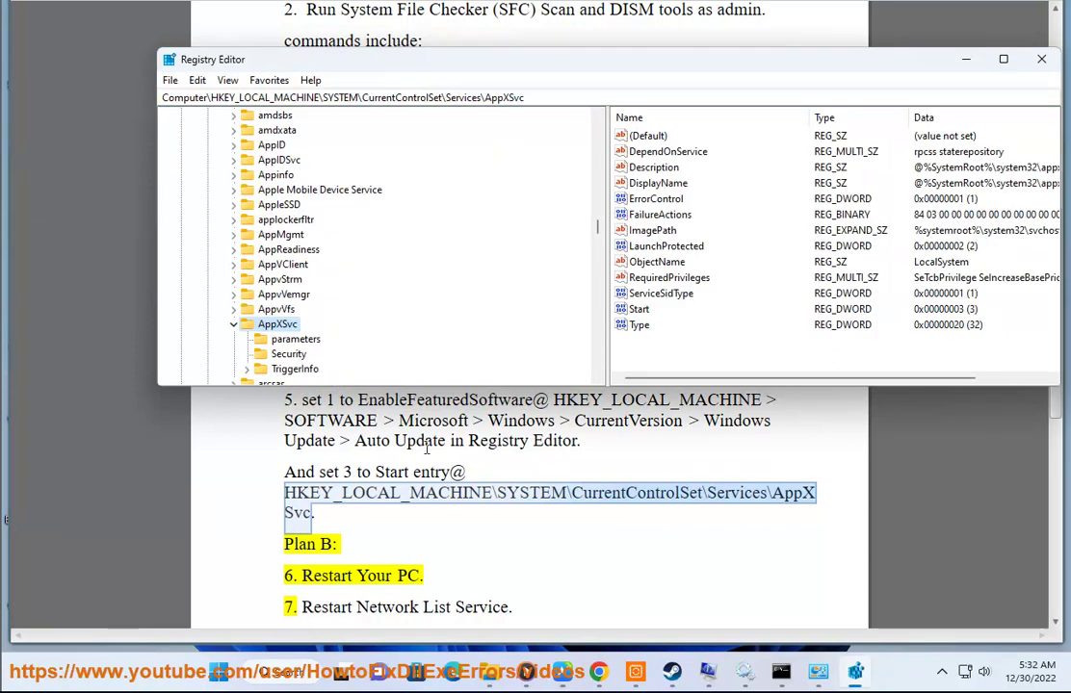
Step: View the data of the AppXSvc Start entry, cancel without editing and close Registry Editor
left_click(638, 310)
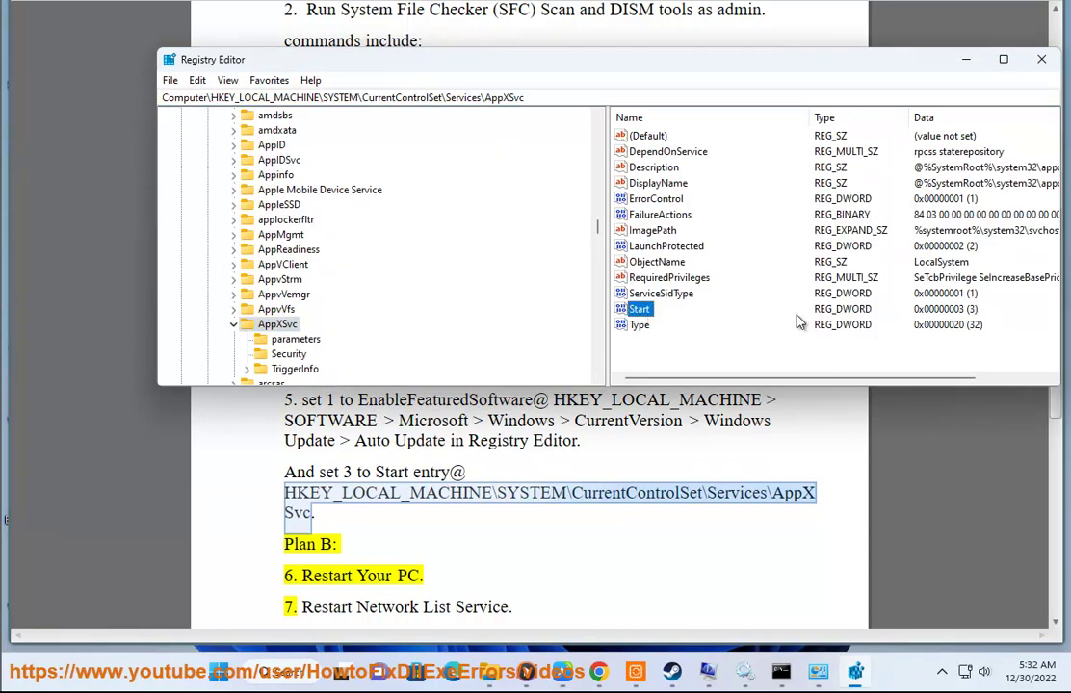
double_click(636, 309)
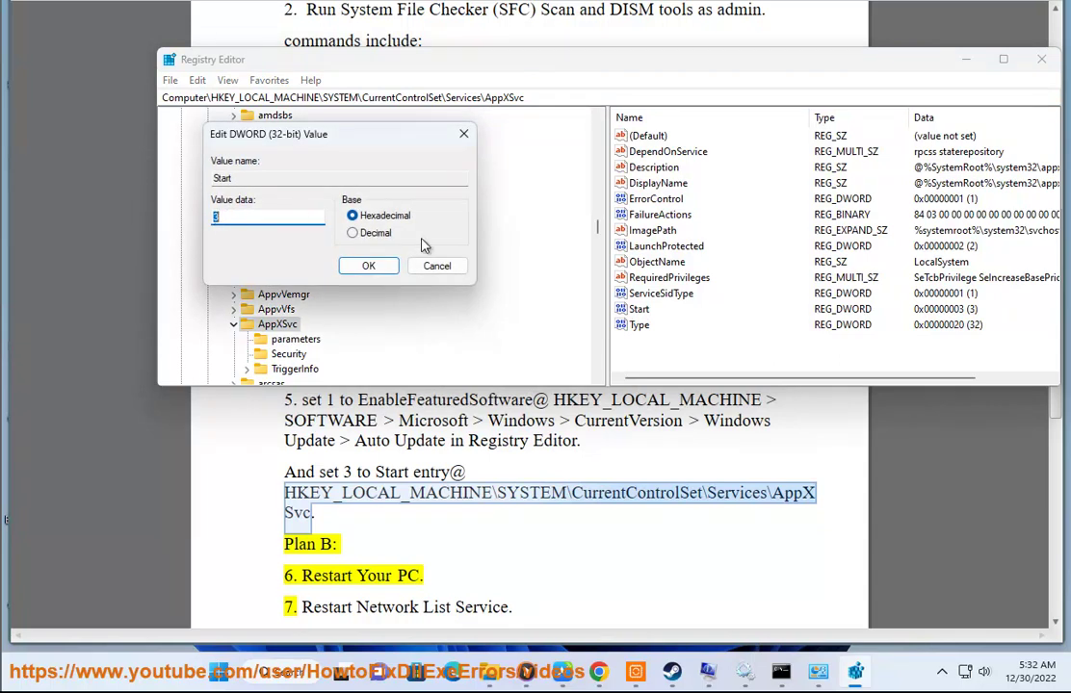
left_click(437, 266)
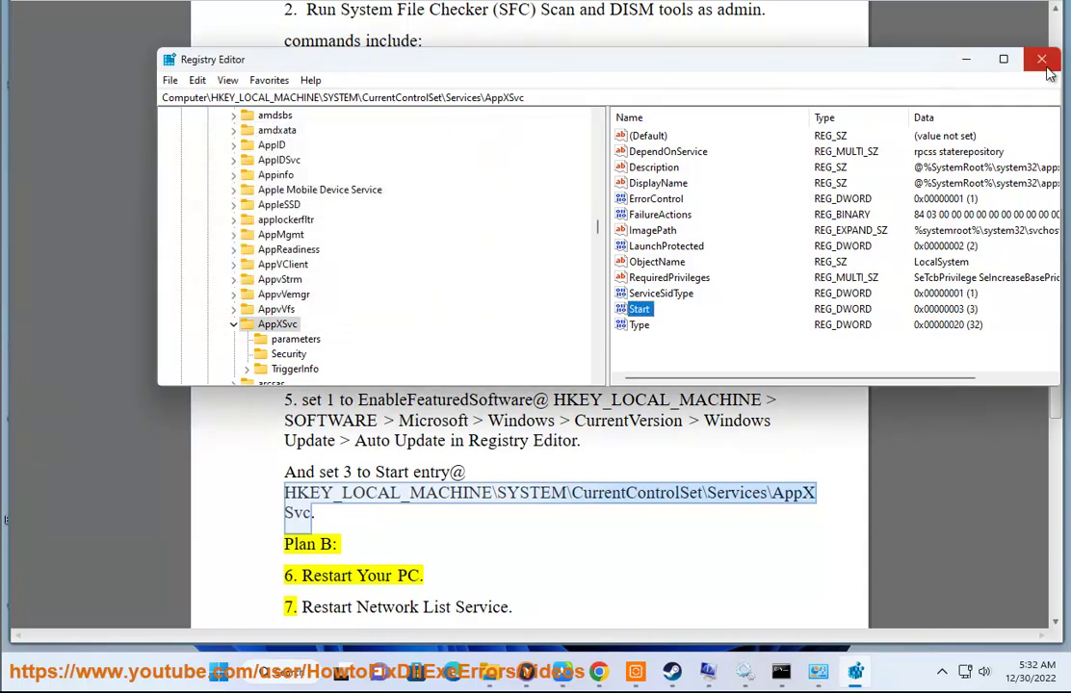
left_click(1042, 59)
Step: Review the Plan B items in the guide down to item 8, Perform Repair Upgrade
left_click(584, 444)
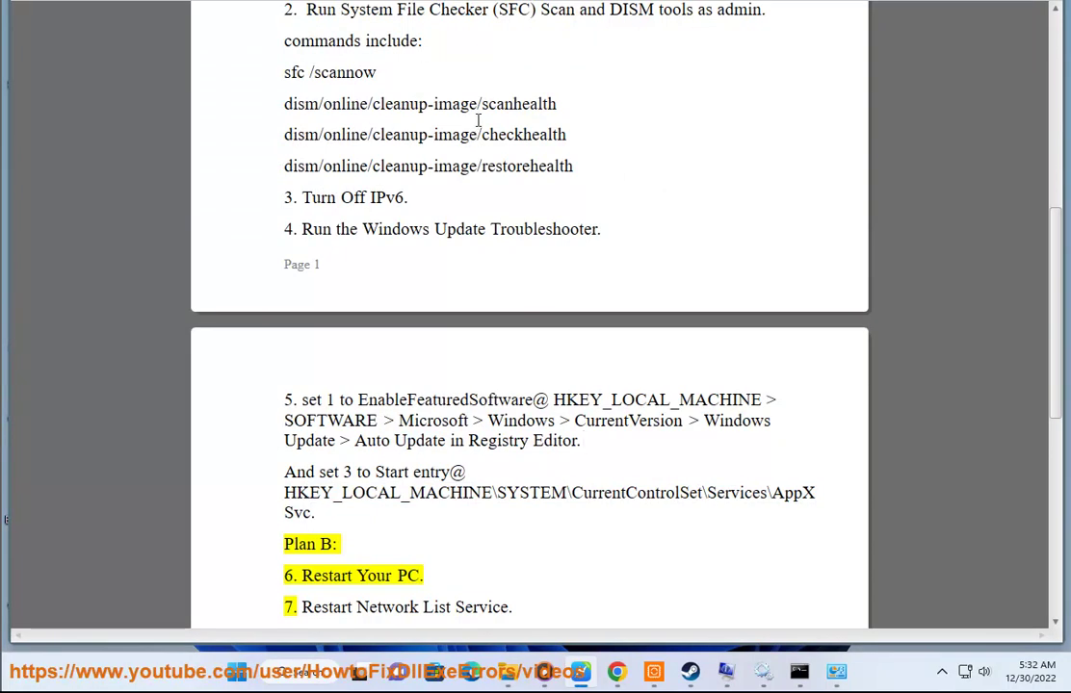
scroll(467, 149, "down", 1)
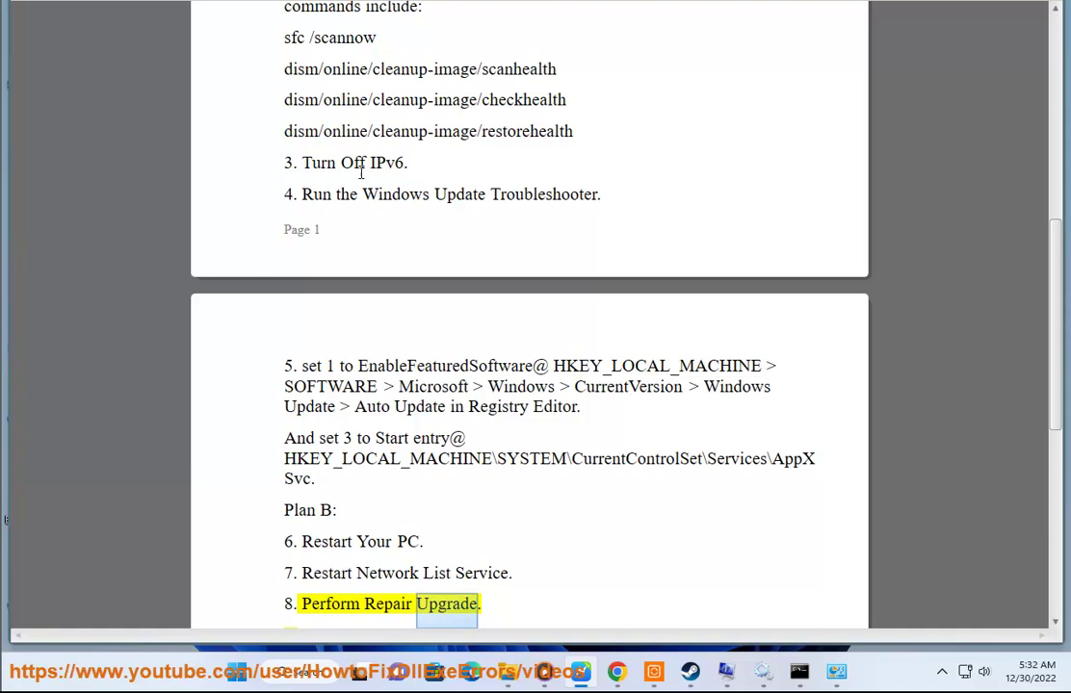
scroll(389, 48, "down", 1)
Step: Switch to Chrome, search Google for WINDOWS ISO and highlight the Windows 10 and Windows 11 download results from Microsoft
left_click(616, 671)
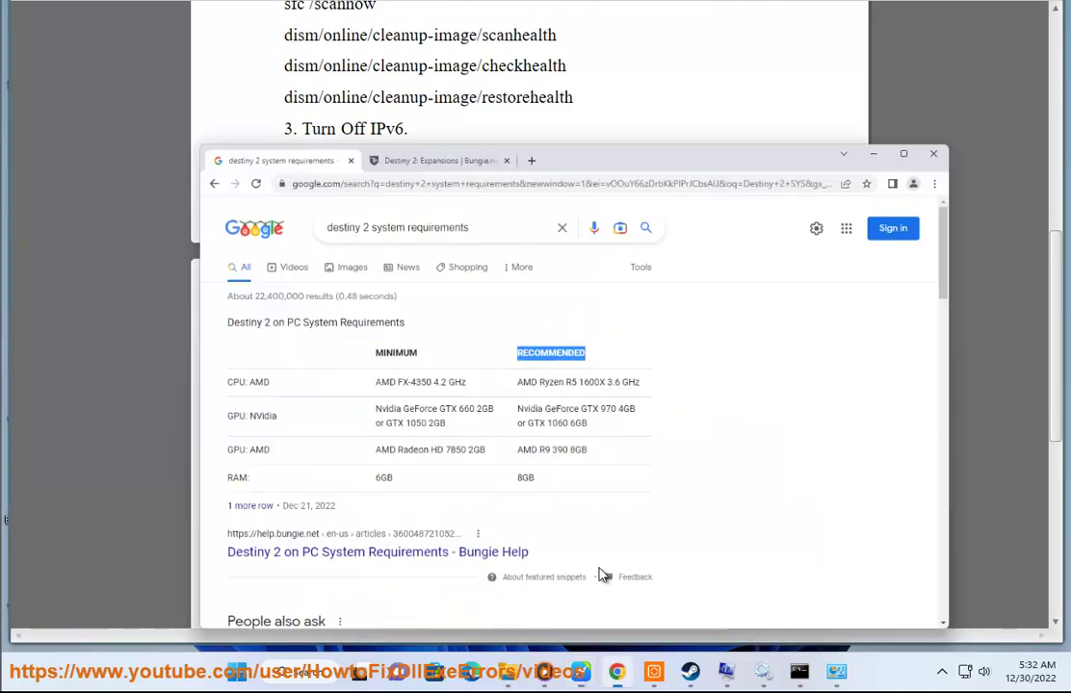
type("WINDOWS ISO")
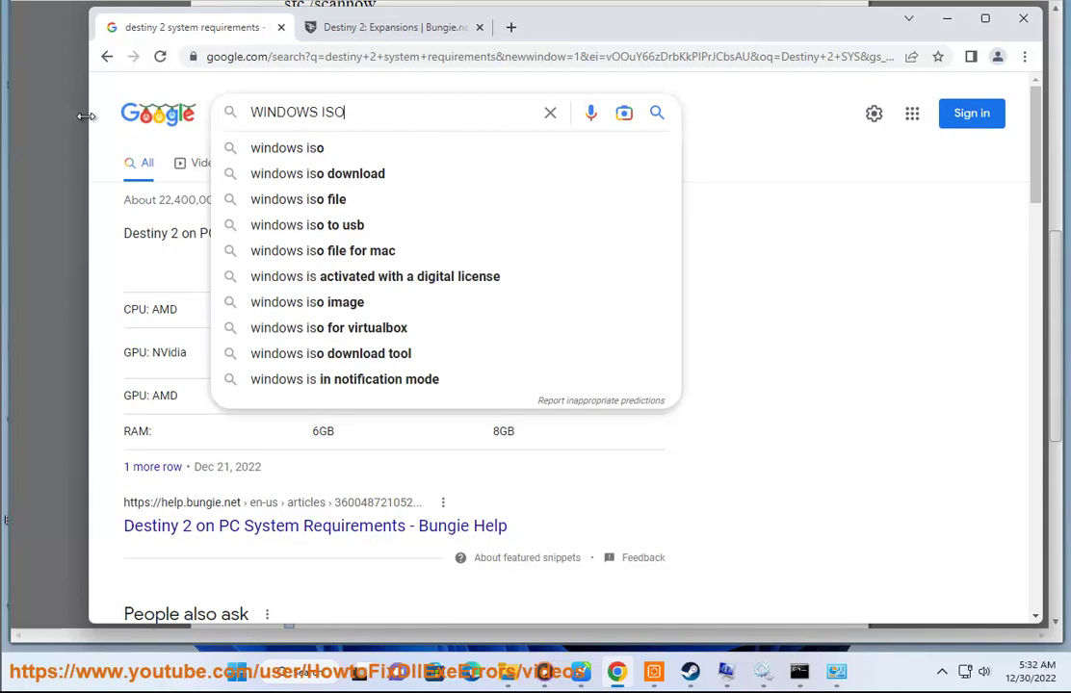
key("Return")
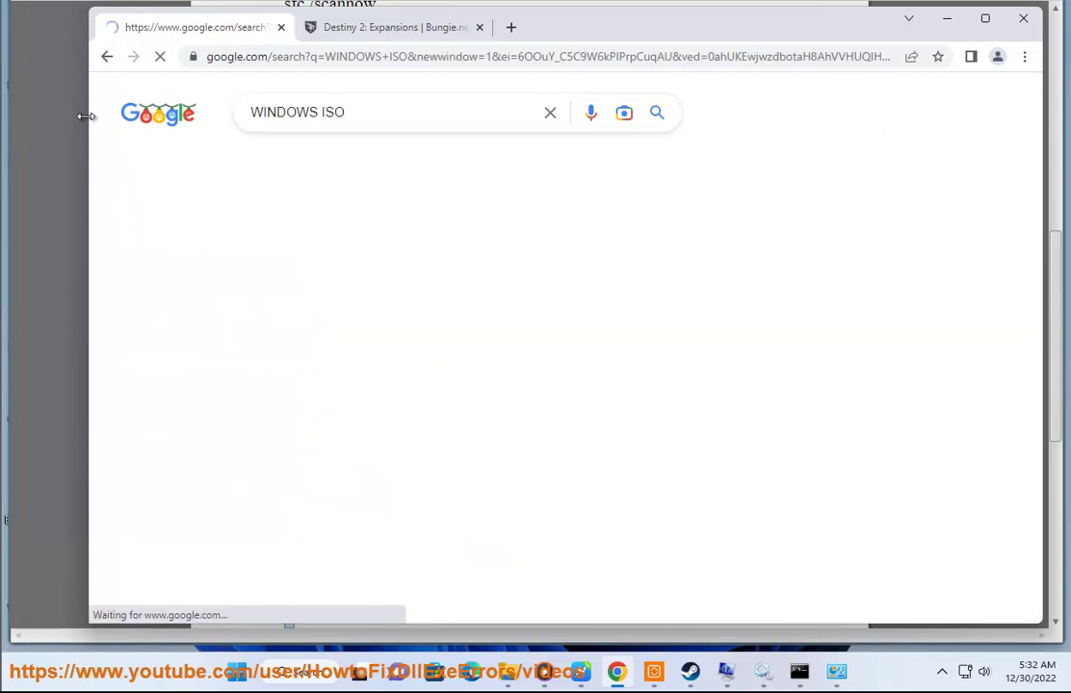
left_click_drag(401, 443, 125, 258)
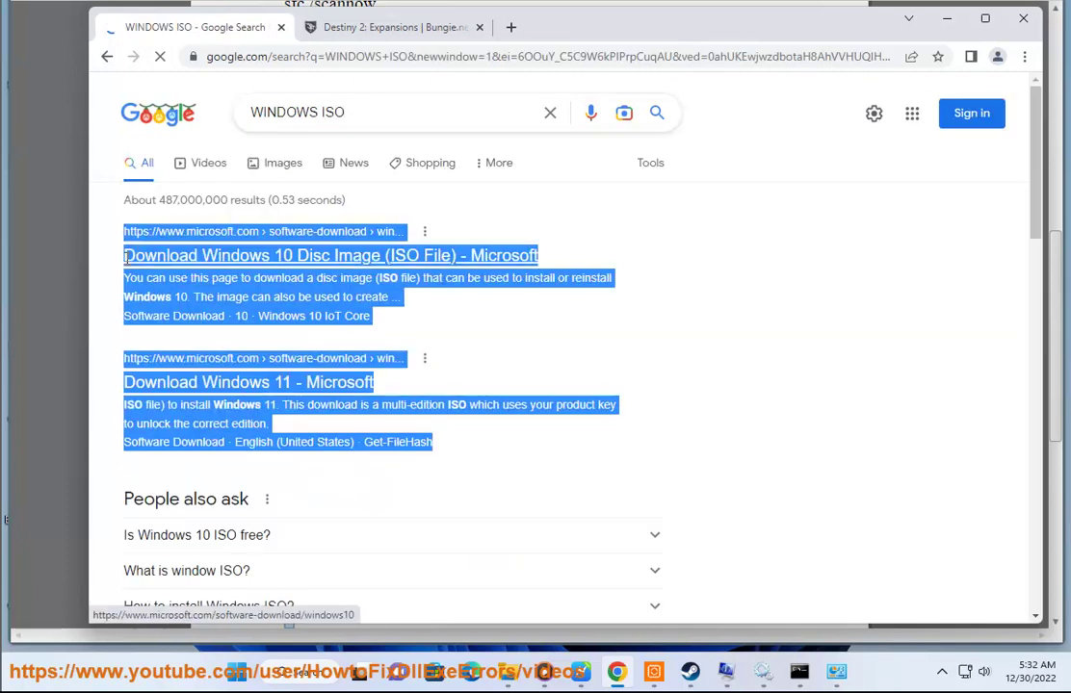
Step: Launch the Windows setup from DVD Drive (D:) in File Explorer and minimize the File Explorer and Chrome windows
left_click(507, 676)
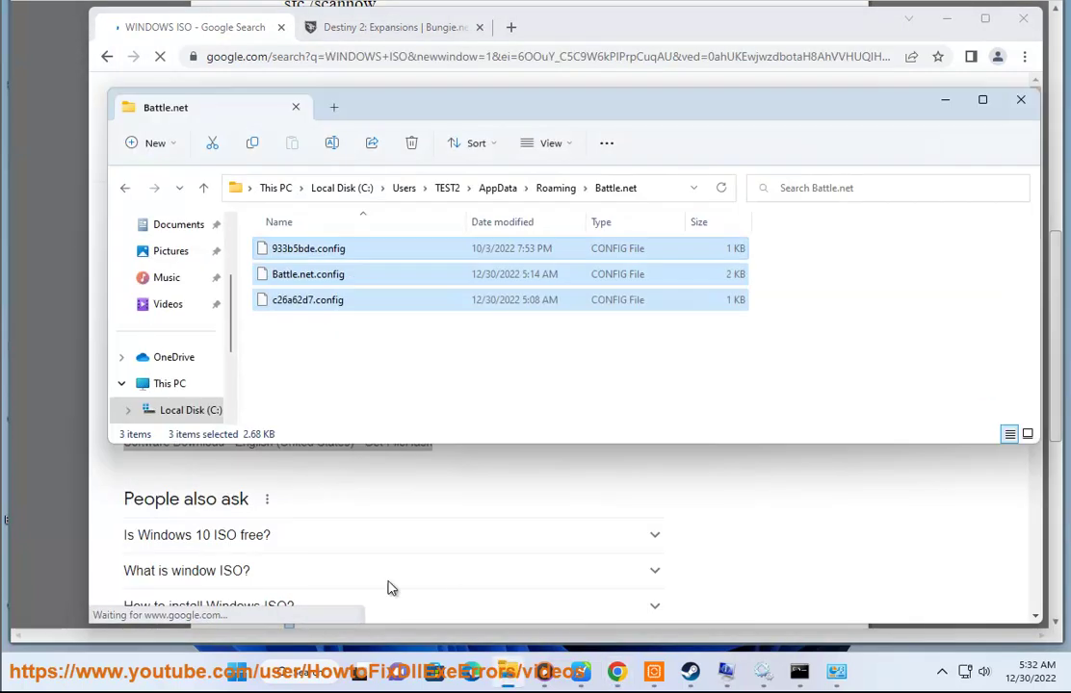
left_click(145, 385)
double_click(597, 270)
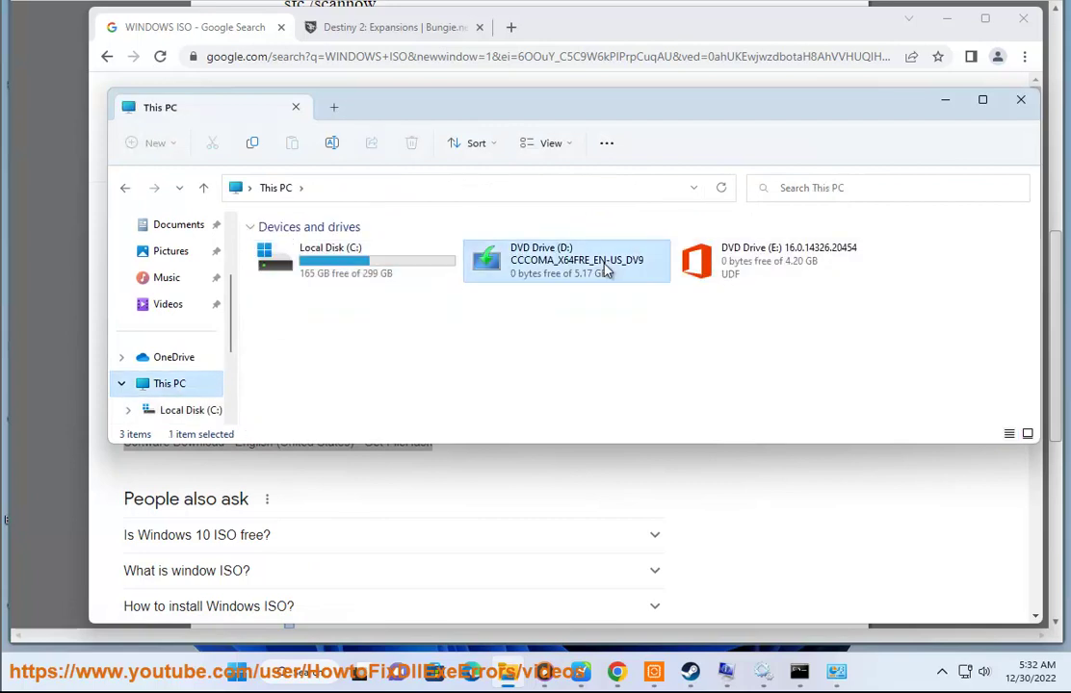
left_click(495, 437)
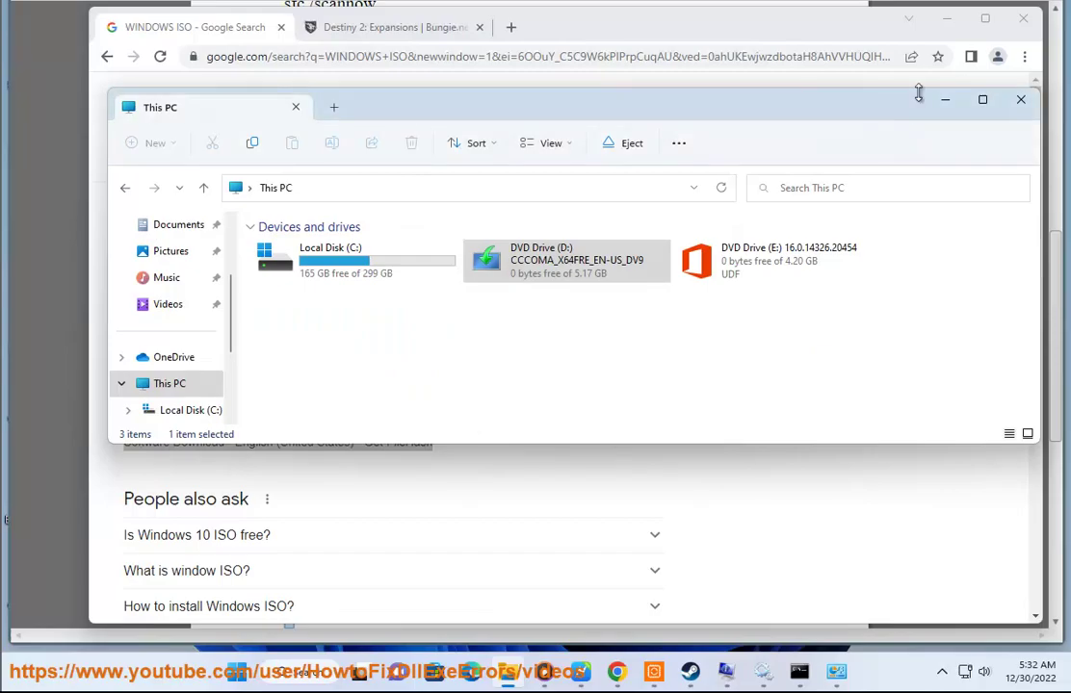
left_click(945, 100)
left_click(947, 19)
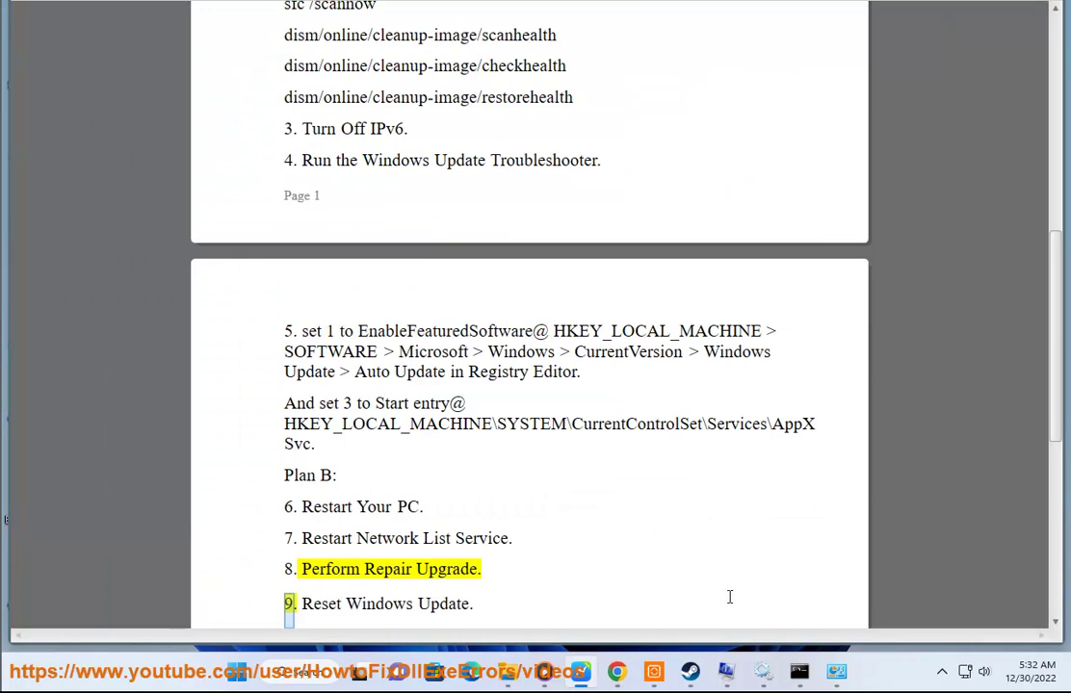
left_click(942, 672)
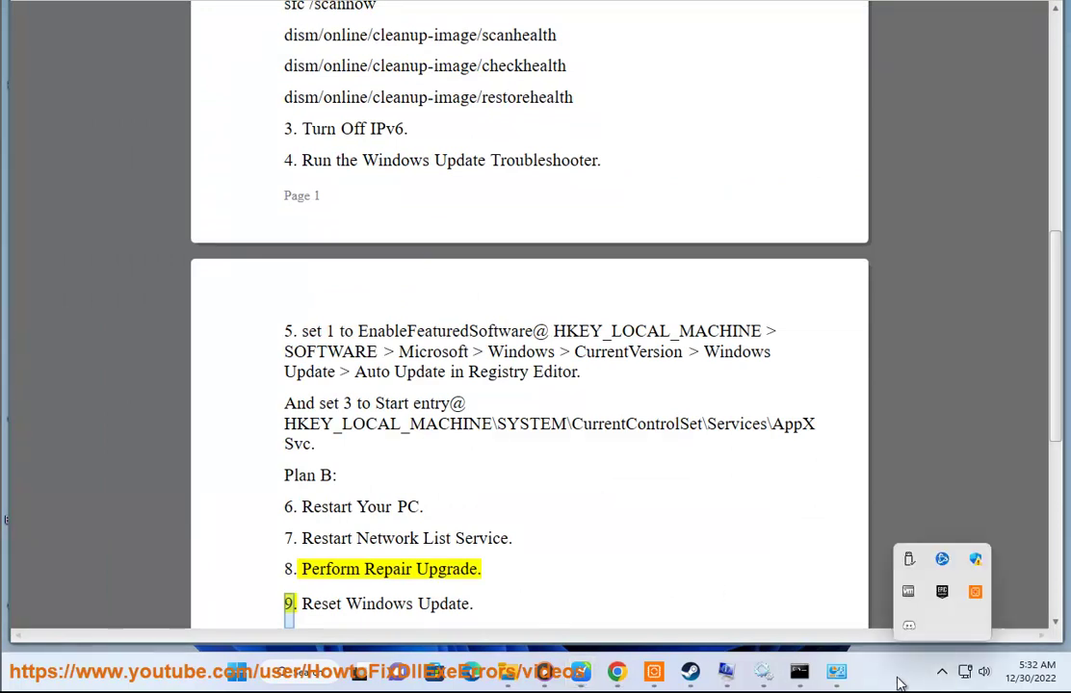
left_click(877, 684)
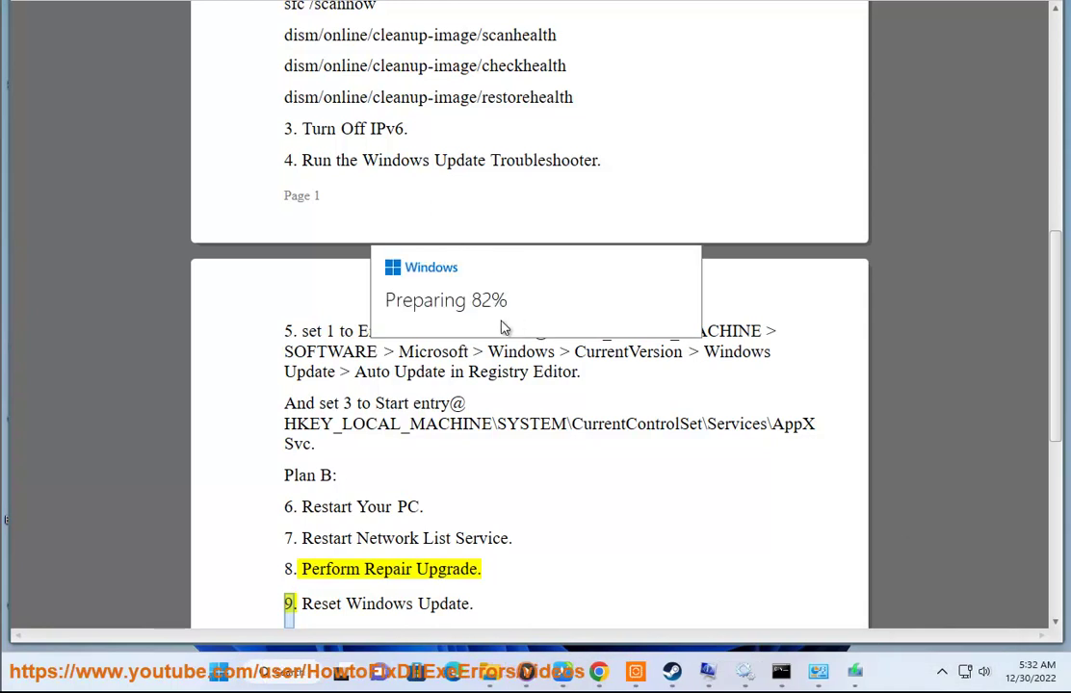
Step: Continue past the Install Windows 11 page to the update check, hide the guide, and quit Windows 11 Setup
left_click(413, 227)
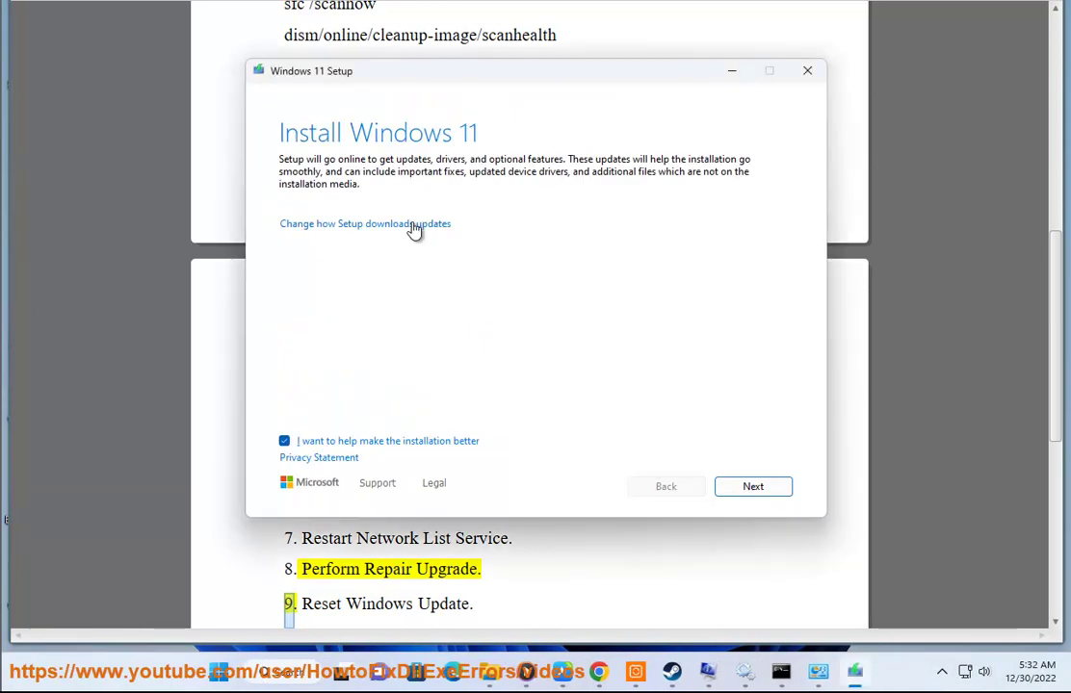
left_click(754, 493)
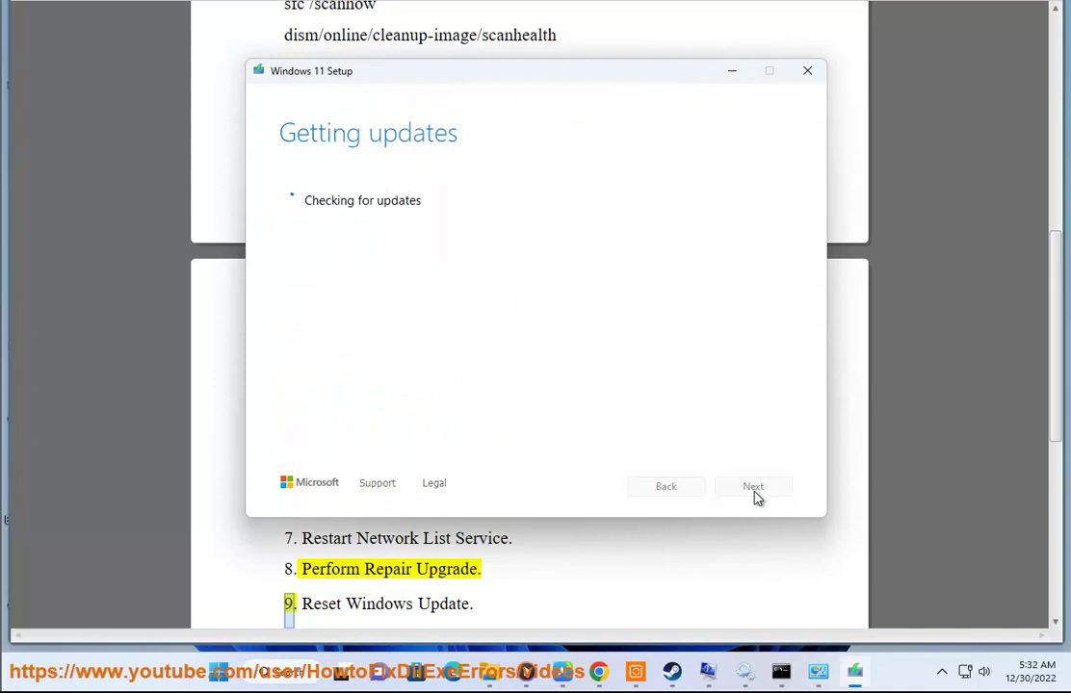
left_click(567, 567)
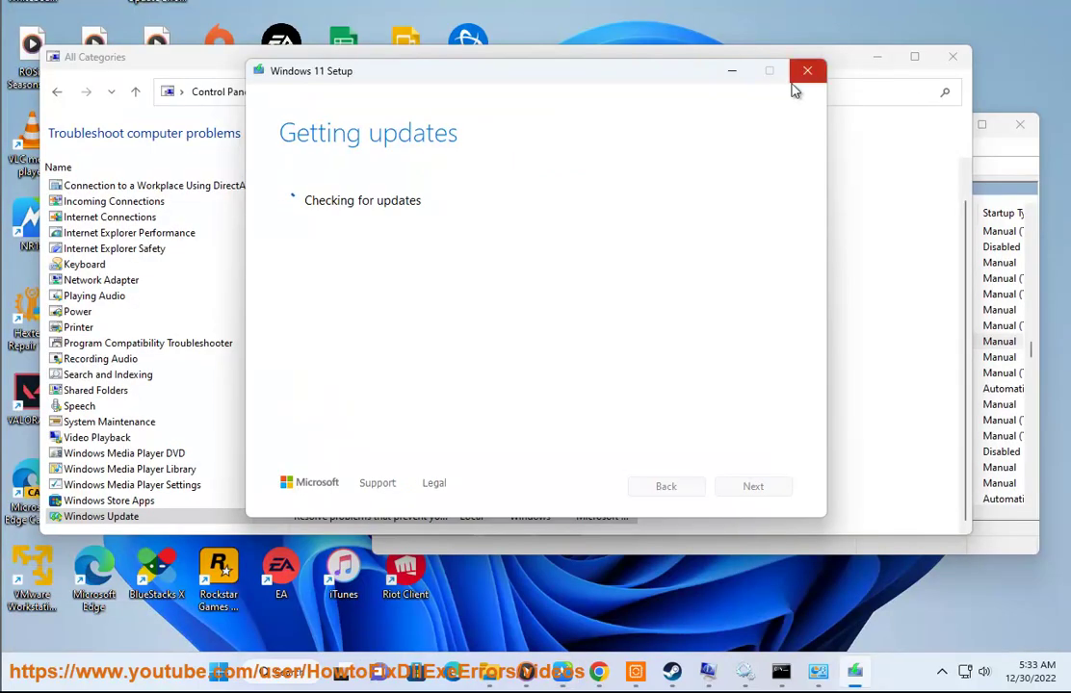
left_click(807, 71)
left_click(533, 359)
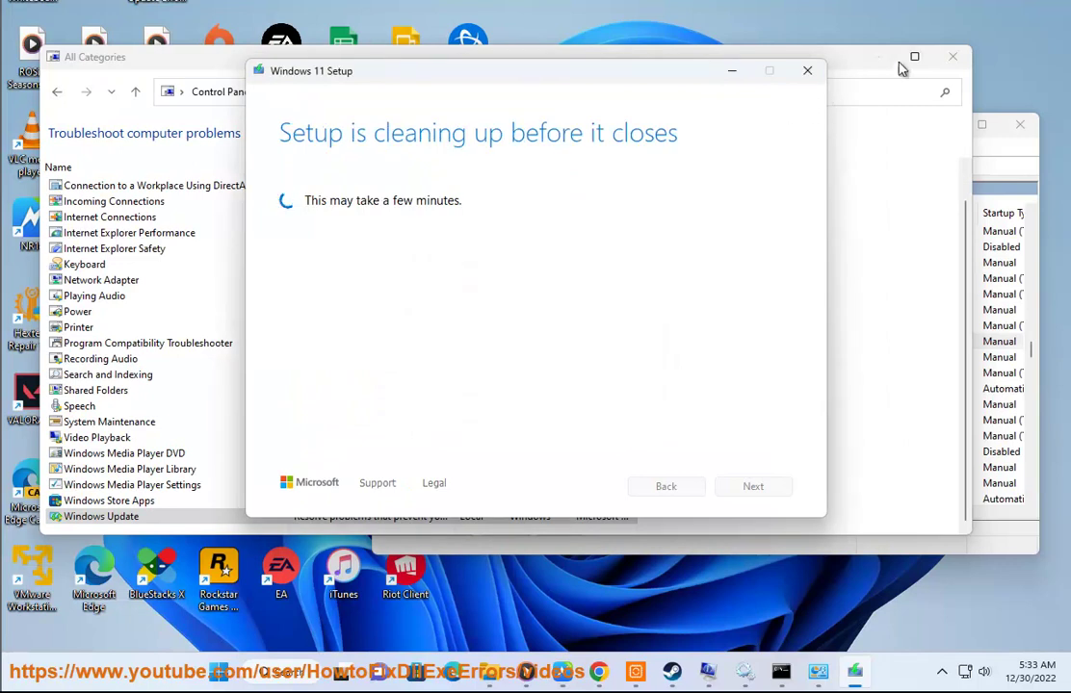
Step: Close the All Categories troubleshooting window and the other windows left open on the desktop
left_click(950, 55)
left_click(1020, 126)
left_click(929, 72)
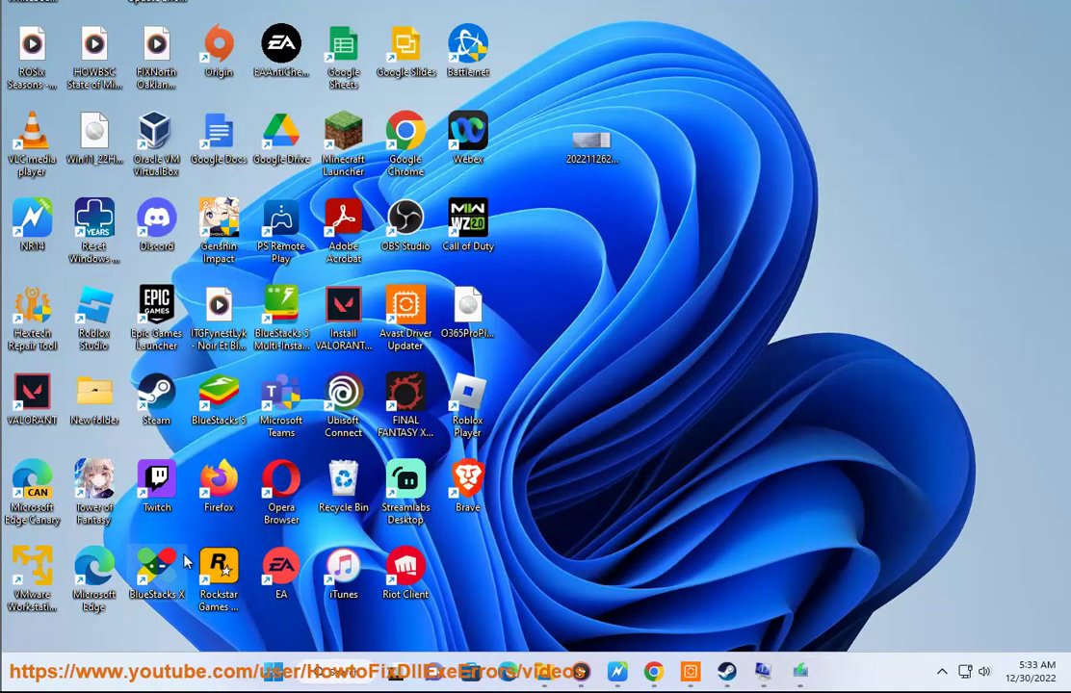
Step: Open Reset Windows Update Tool from the desktop, enter option 2 for resetting the Windows Update Components, and close the tool
right_click(96, 246)
left_click(144, 301)
left_click(436, 446)
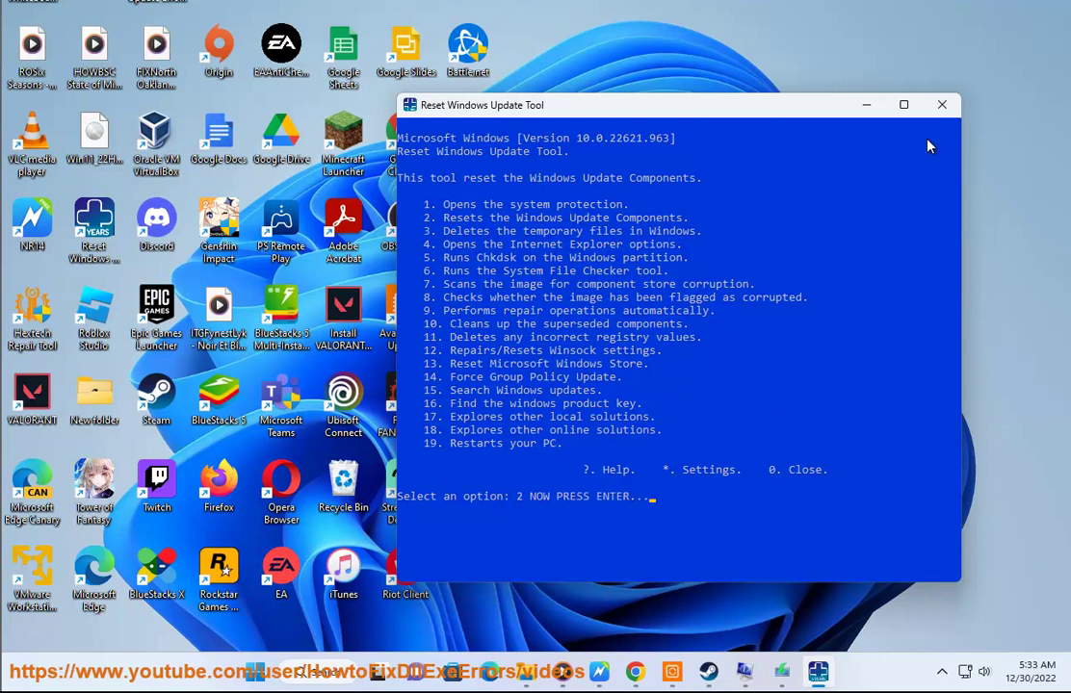
left_click(942, 104)
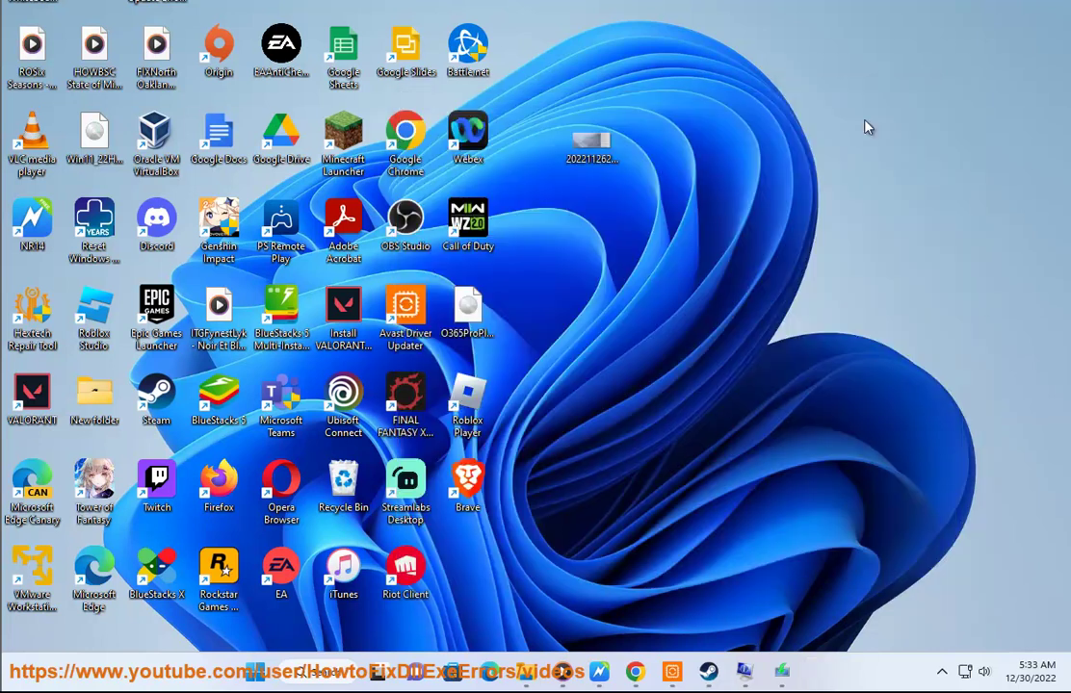
Step: Switch to Chrome, search Google for Reset Windows Update Tool and highlight the wureset.com result
left_click(108, 228)
left_click(654, 672)
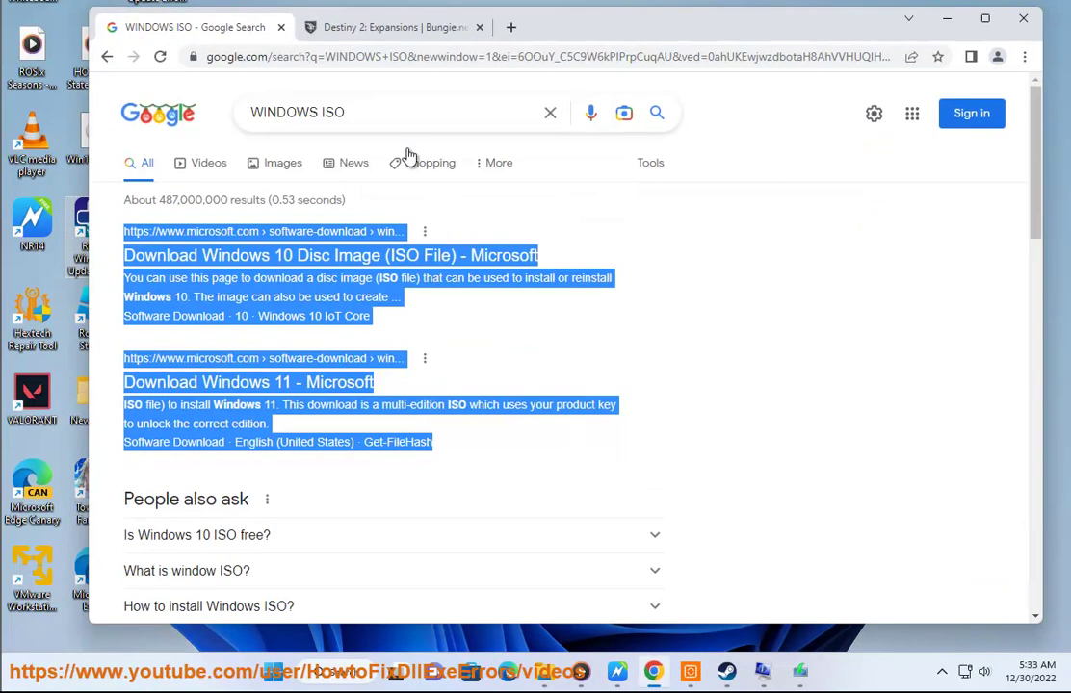
left_click_drag(393, 115, 56, 118)
type("Reset Windows Update Tool")
key("Return")
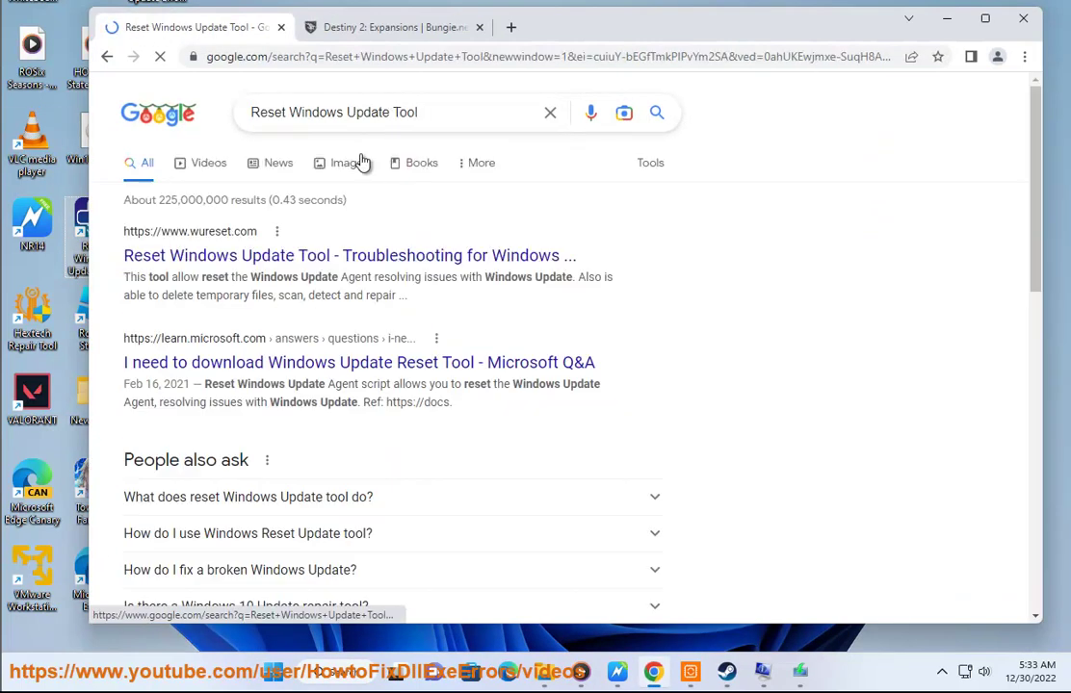
left_click_drag(455, 404, 91, 226)
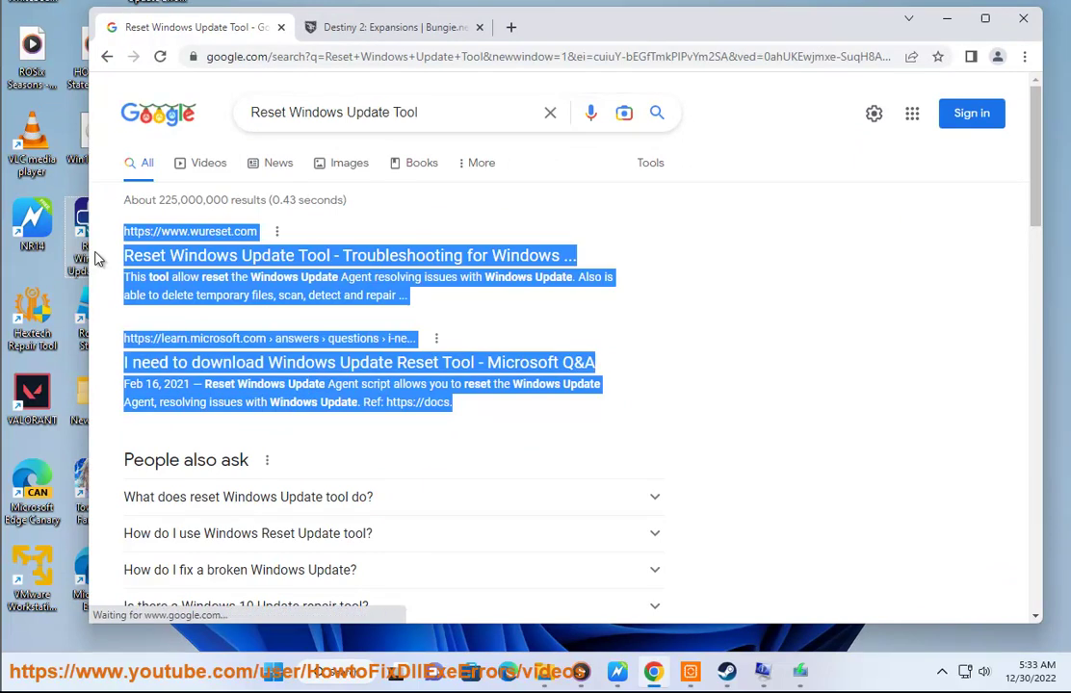
left_click_drag(420, 311, 115, 227)
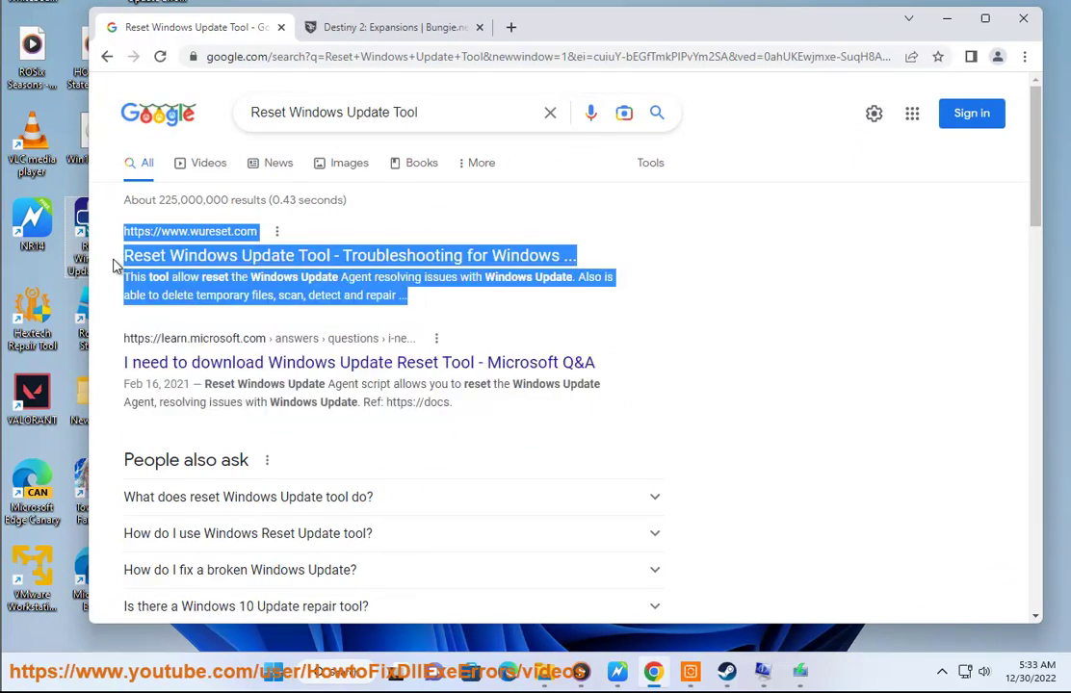